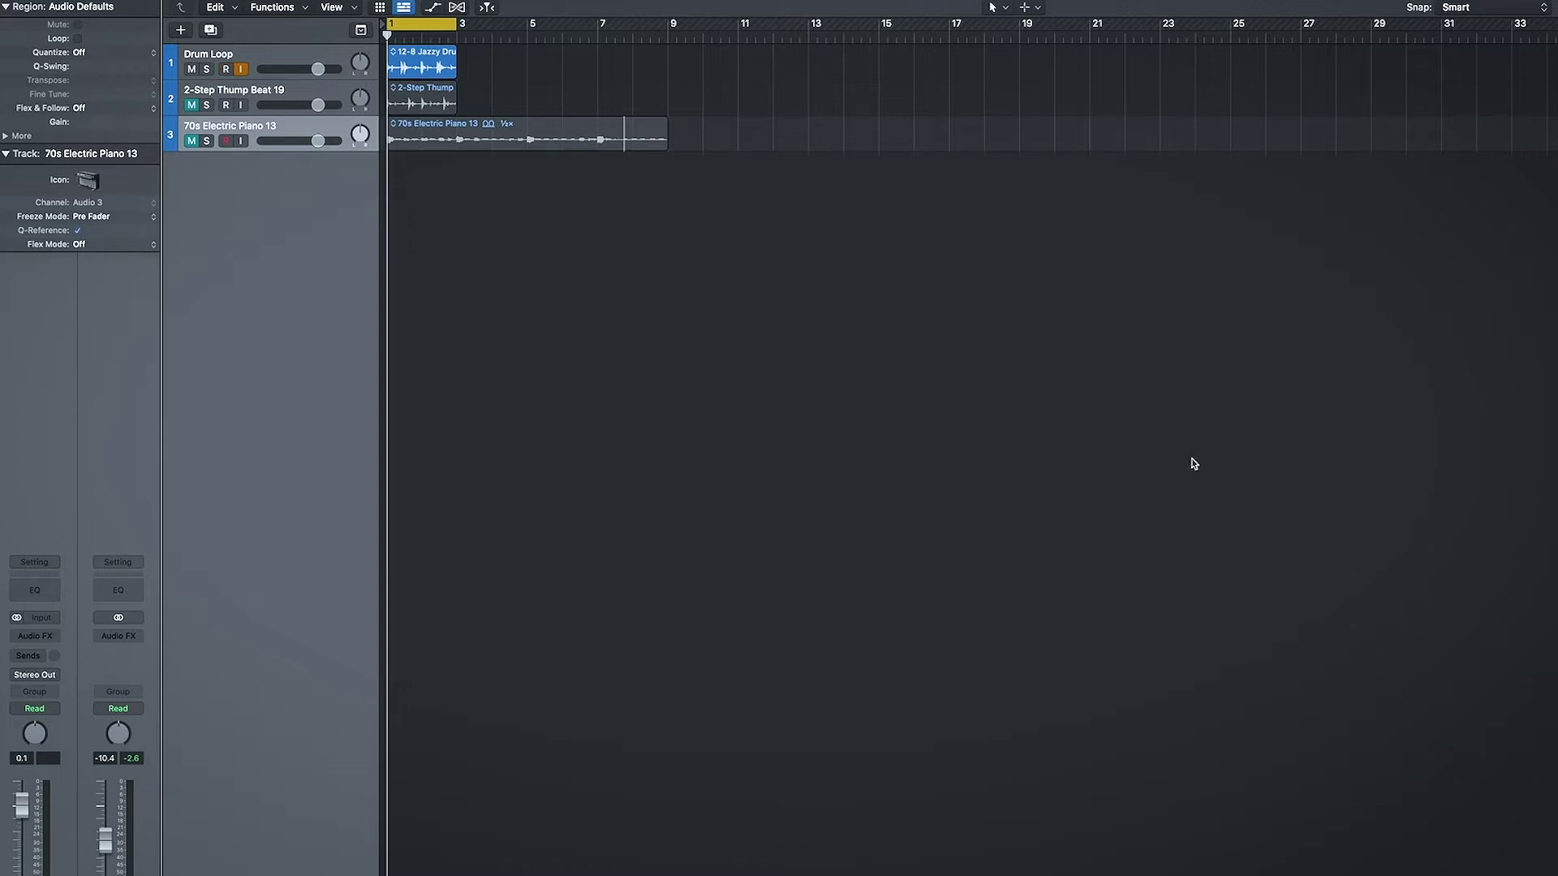
# Insert a stereo Amp Designer on the 70s Electric Piano 13 track
pyautogui.click(58, 635)
pyautogui.moveTo(63, 679)
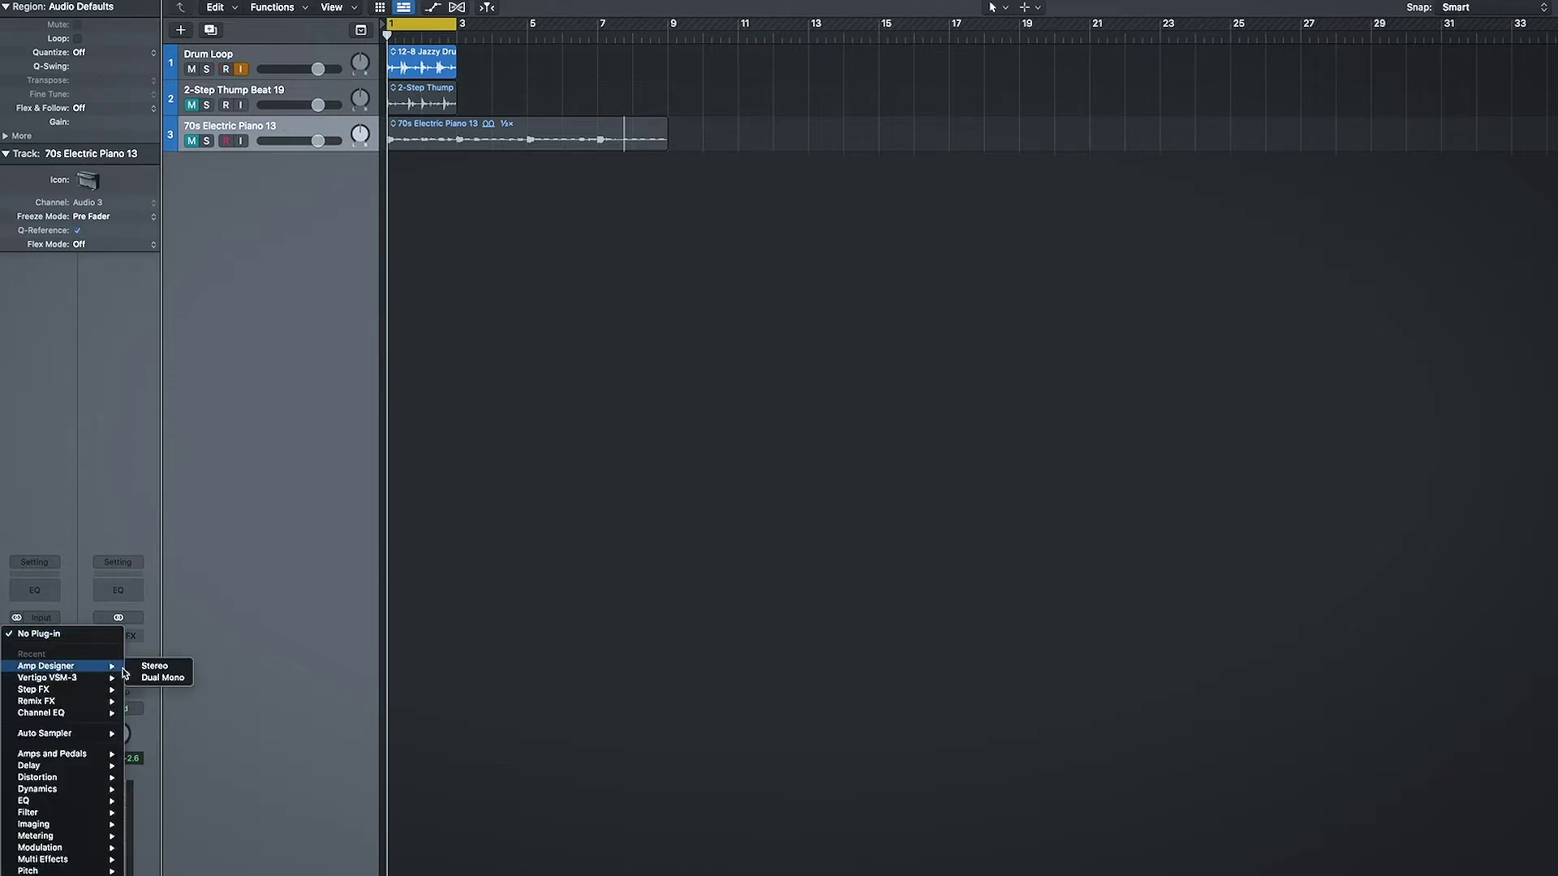
pyautogui.click(154, 665)
# Browse the Amp, EQ and Reverb model lists, keeping the British Combo setup unchanged
pyautogui.click(857, 488)
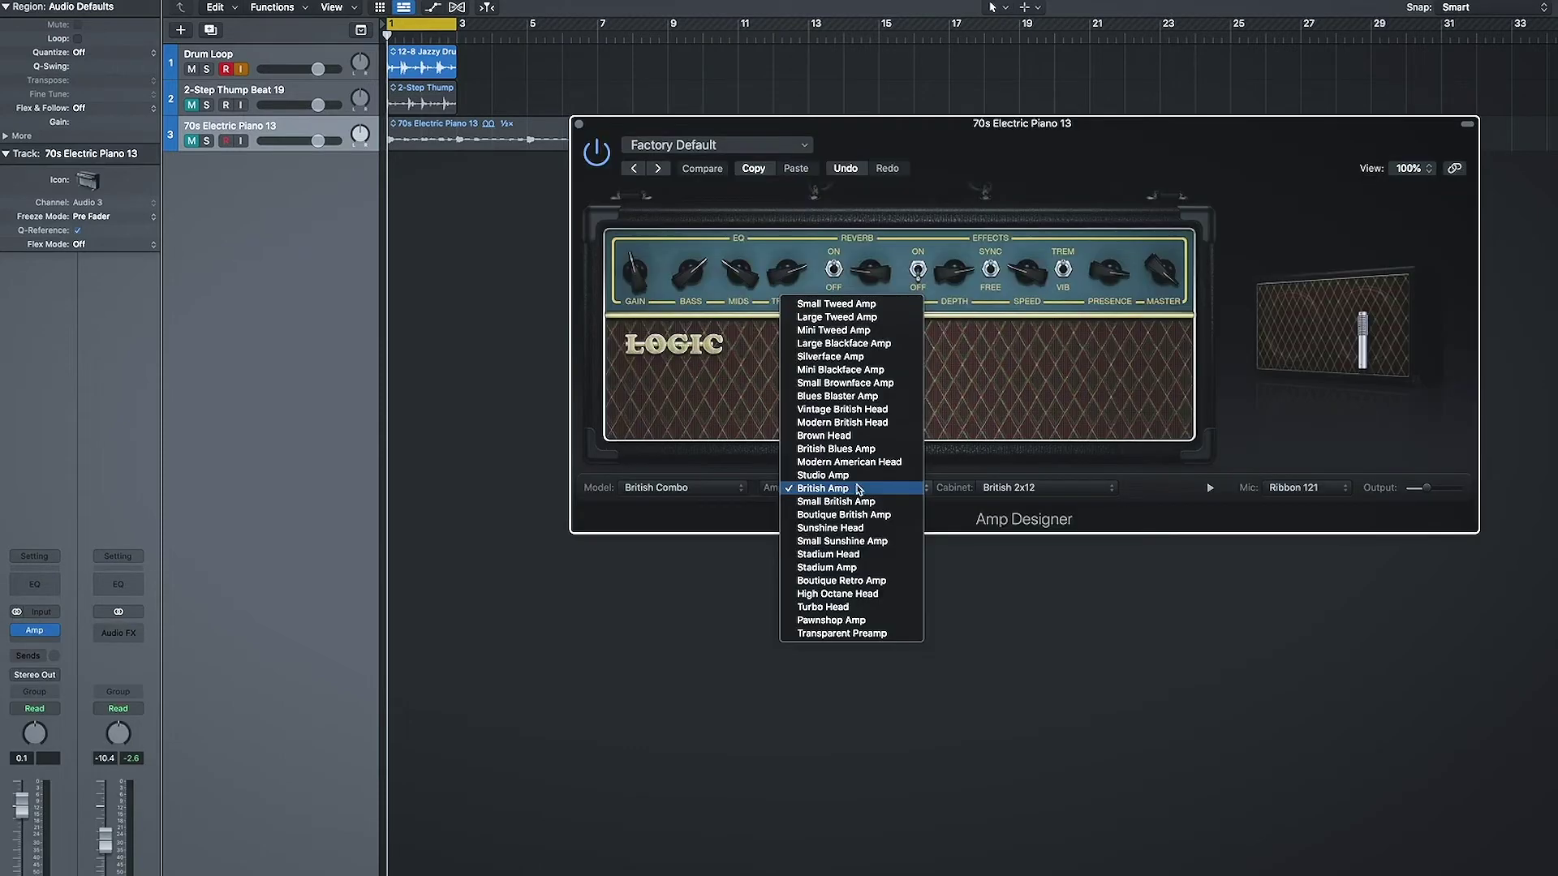
pyautogui.click(898, 209)
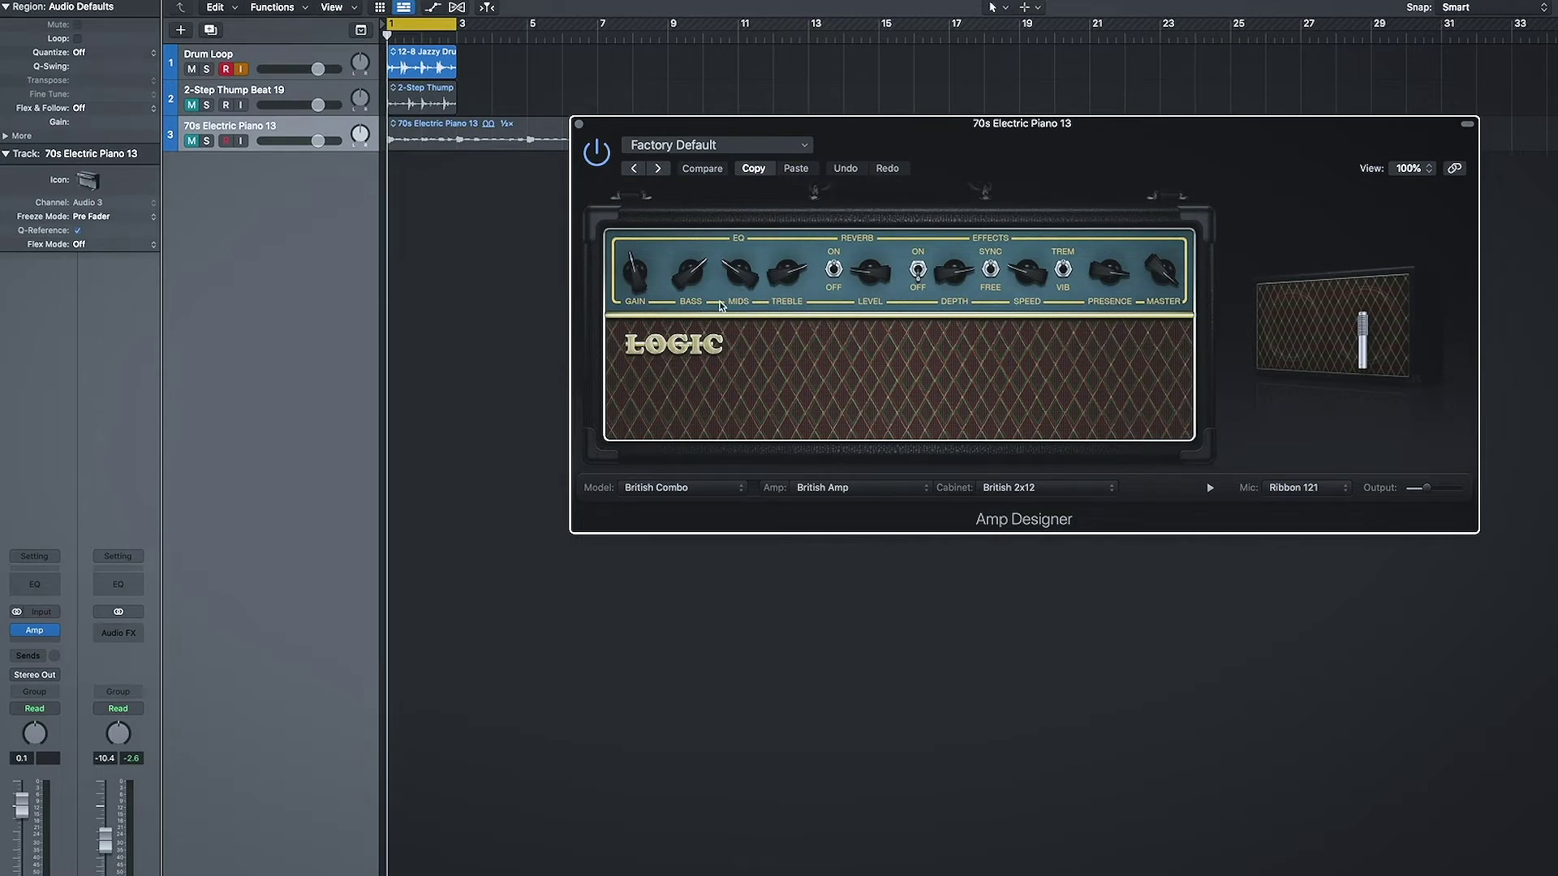
pyautogui.click(743, 240)
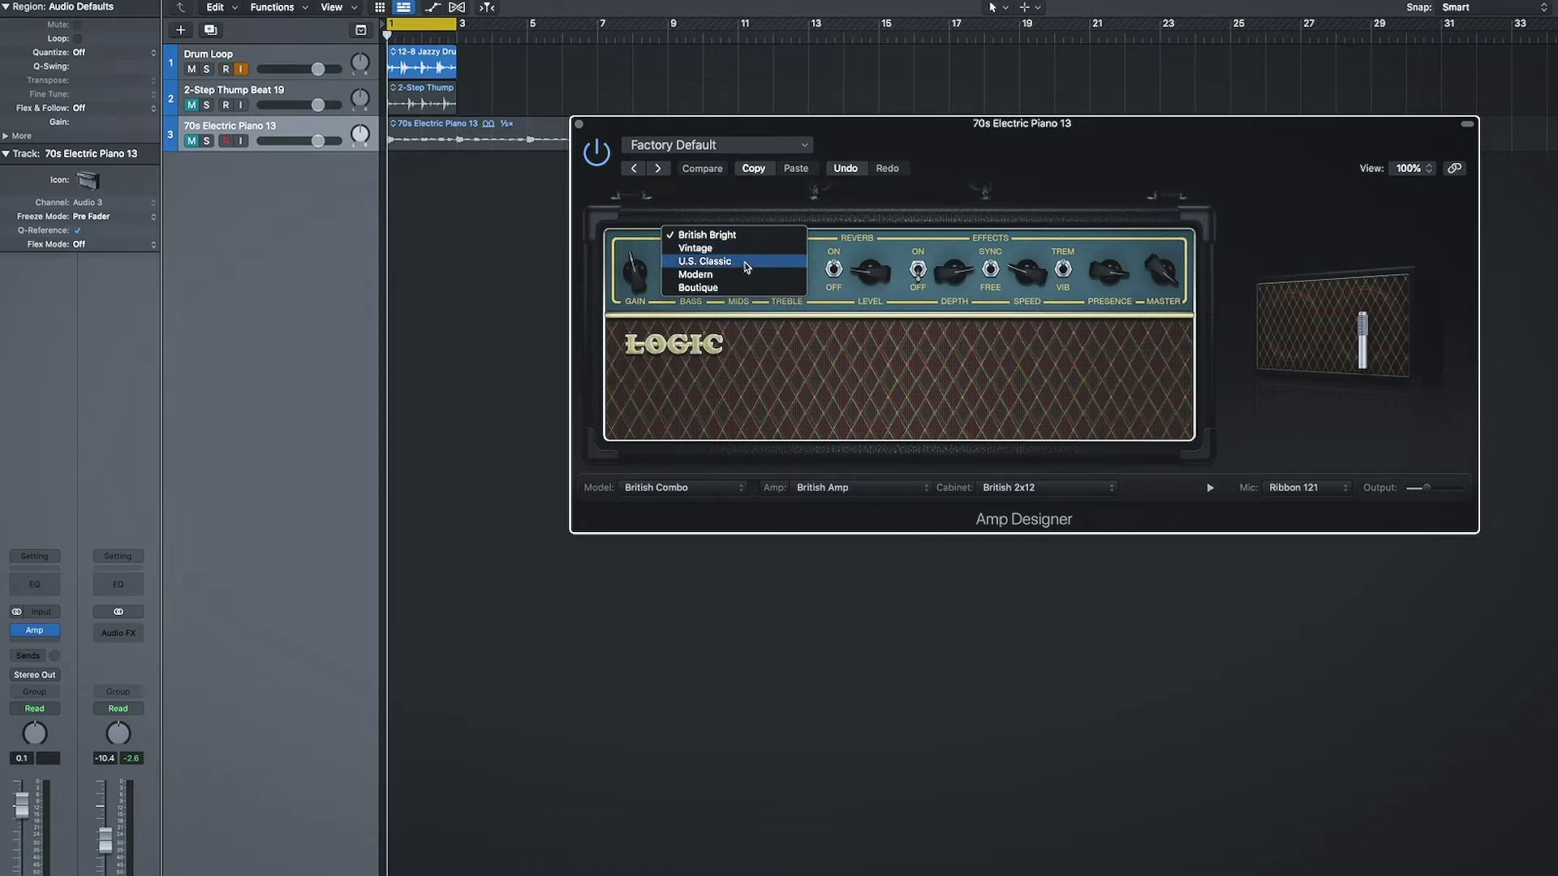
pyautogui.click(840, 336)
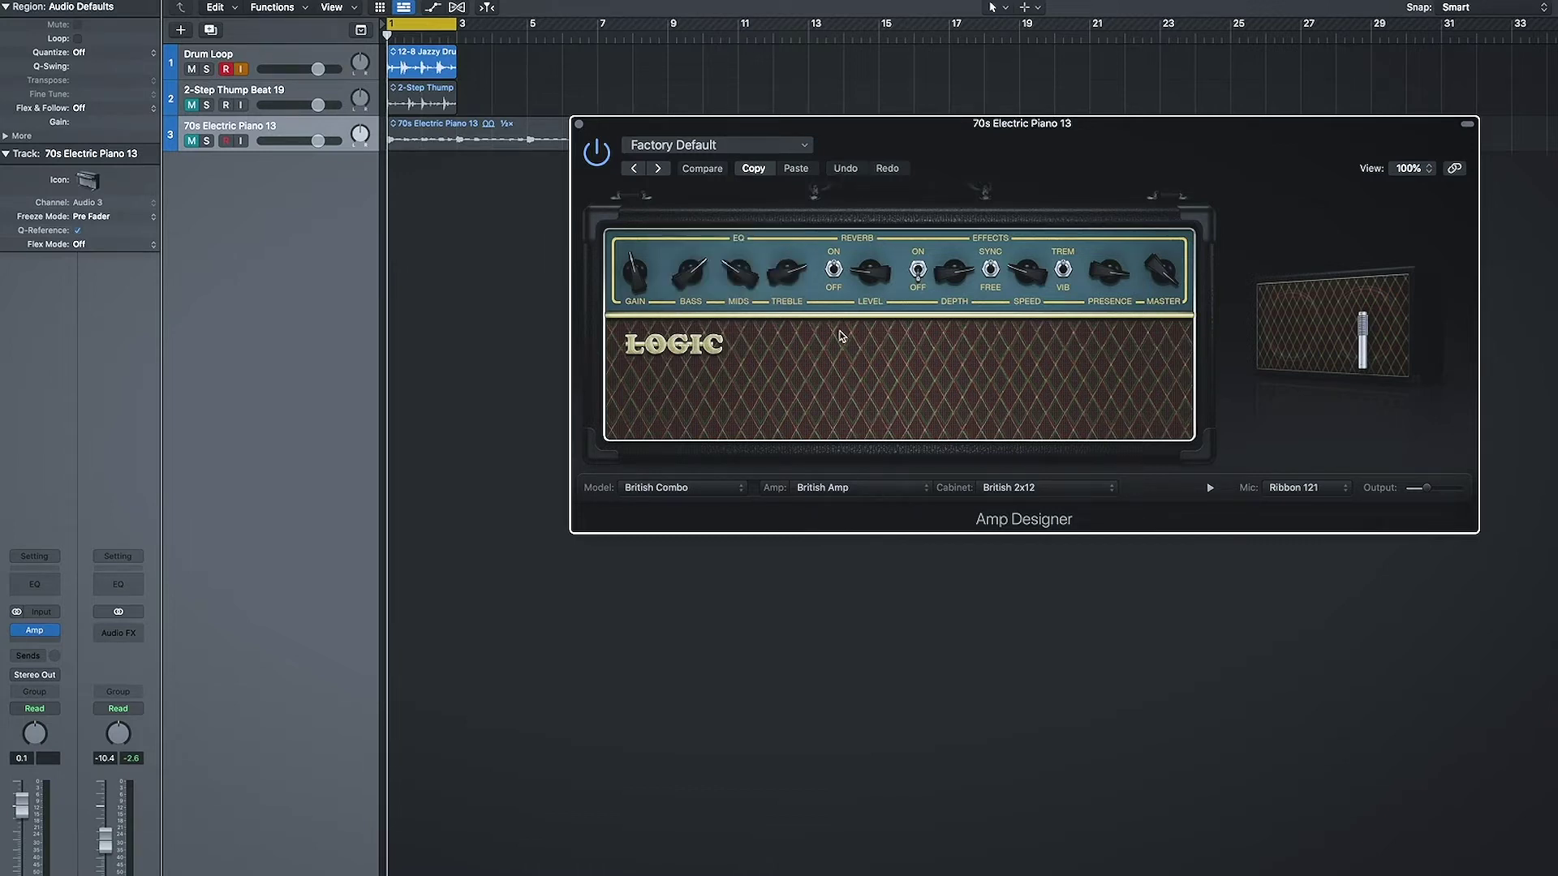
pyautogui.click(861, 238)
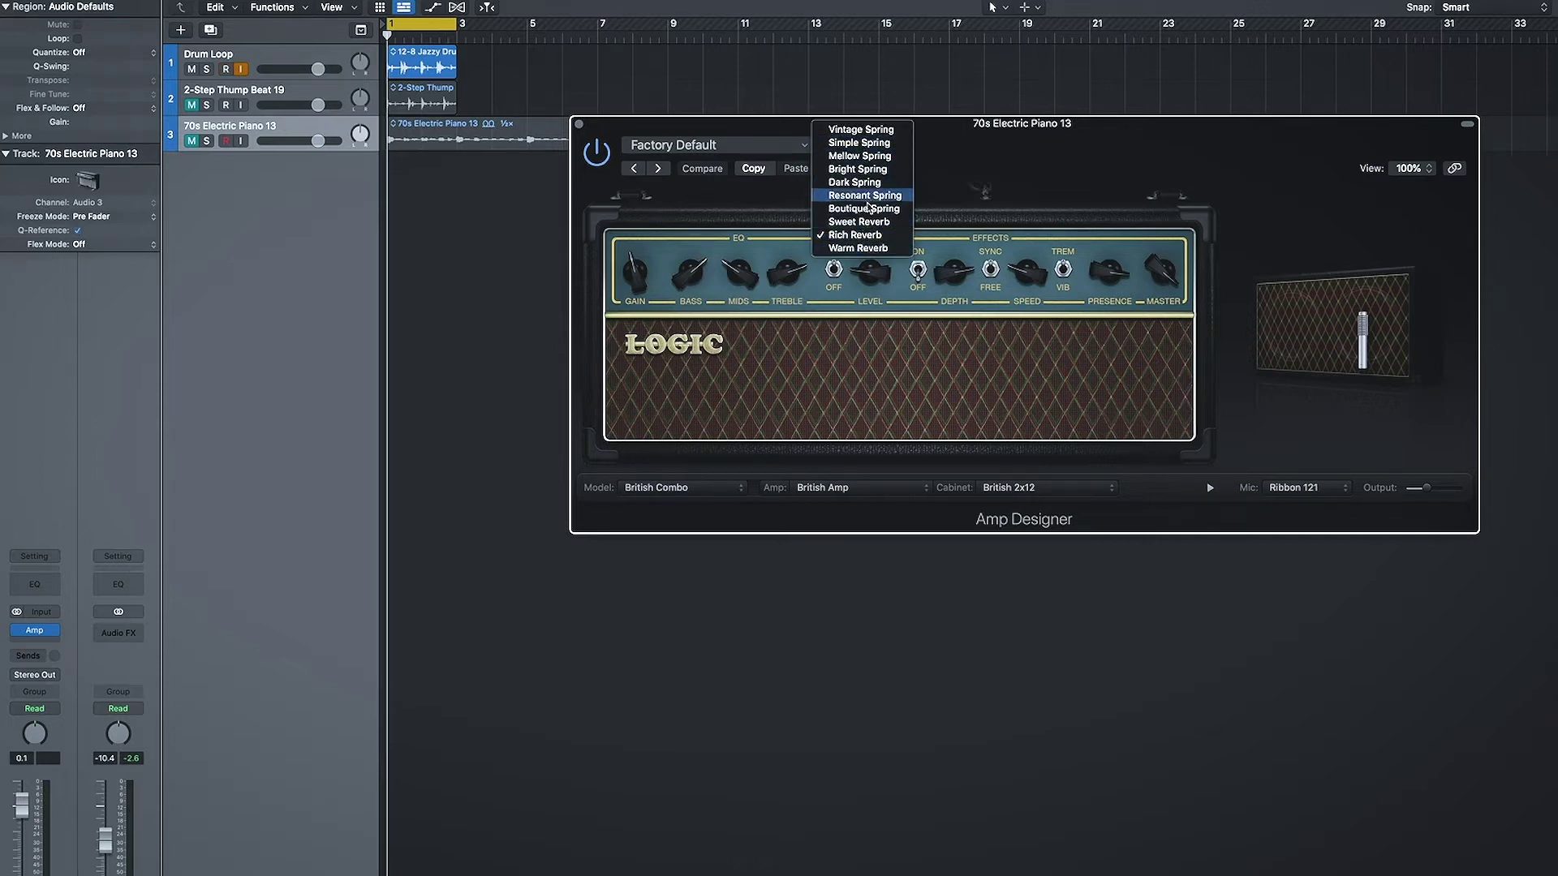
pyautogui.click(942, 330)
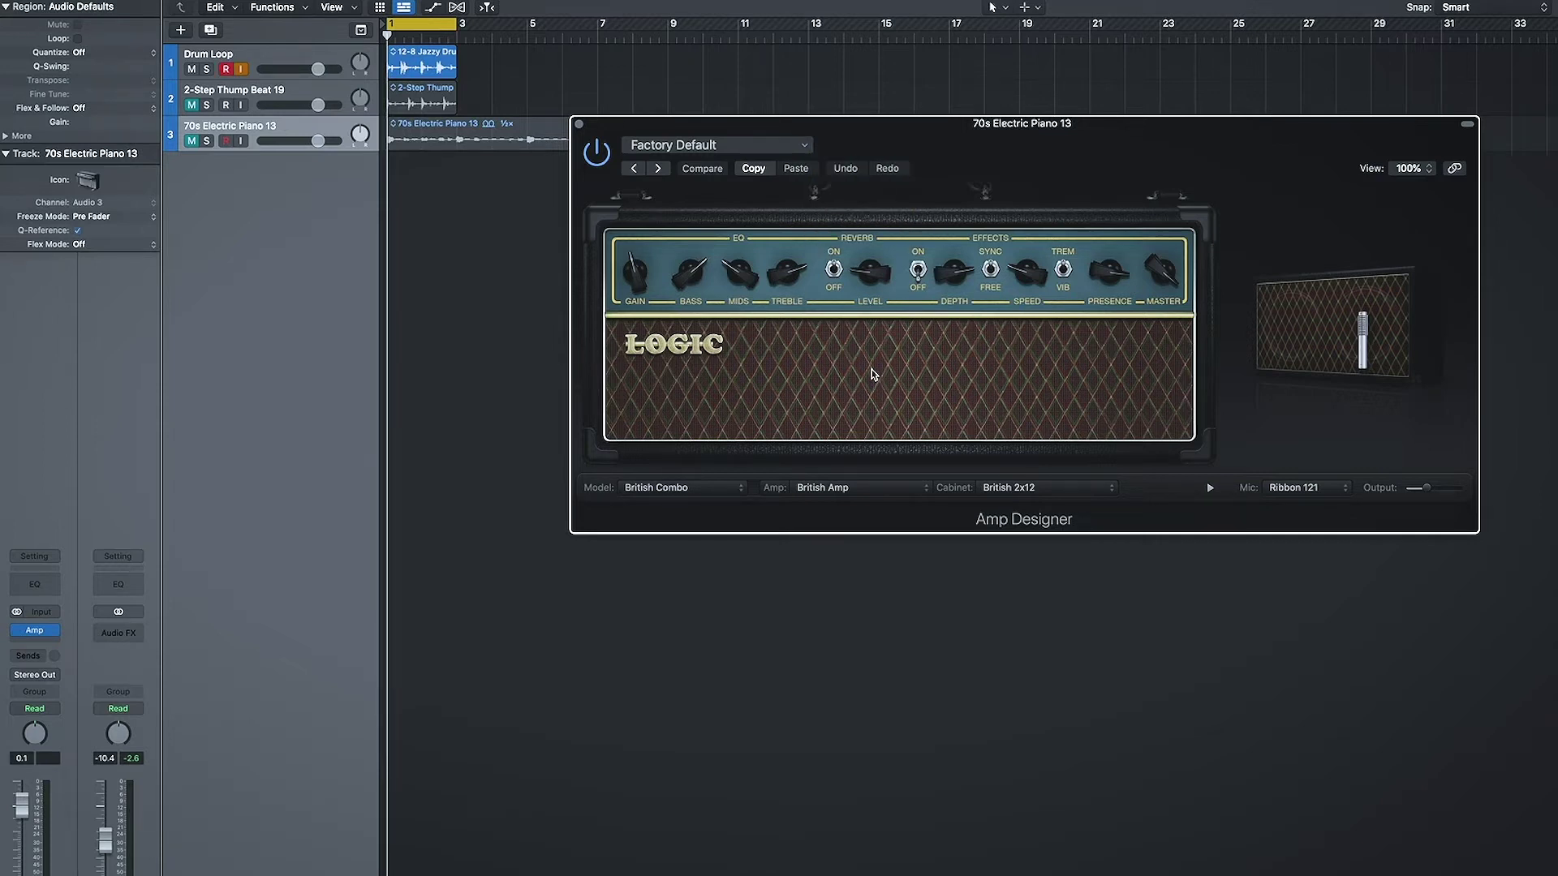
pyautogui.moveTo(1363, 331)
# Switch the amp to Clean Preamp, leave the EQ on Modern, and turn the bass down
pyautogui.click(701, 490)
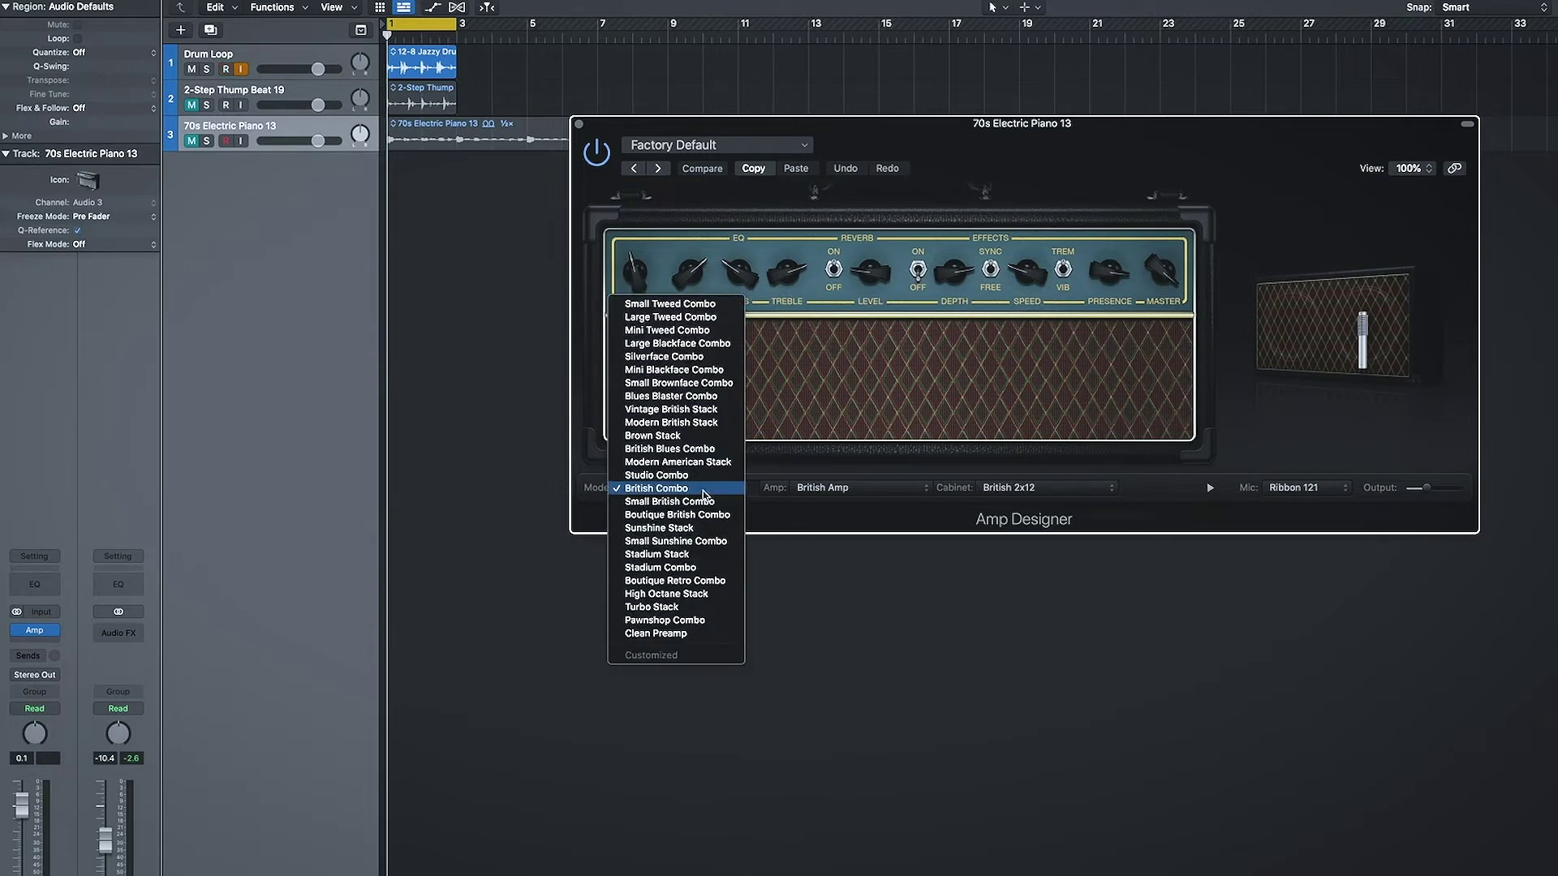
pyautogui.click(699, 634)
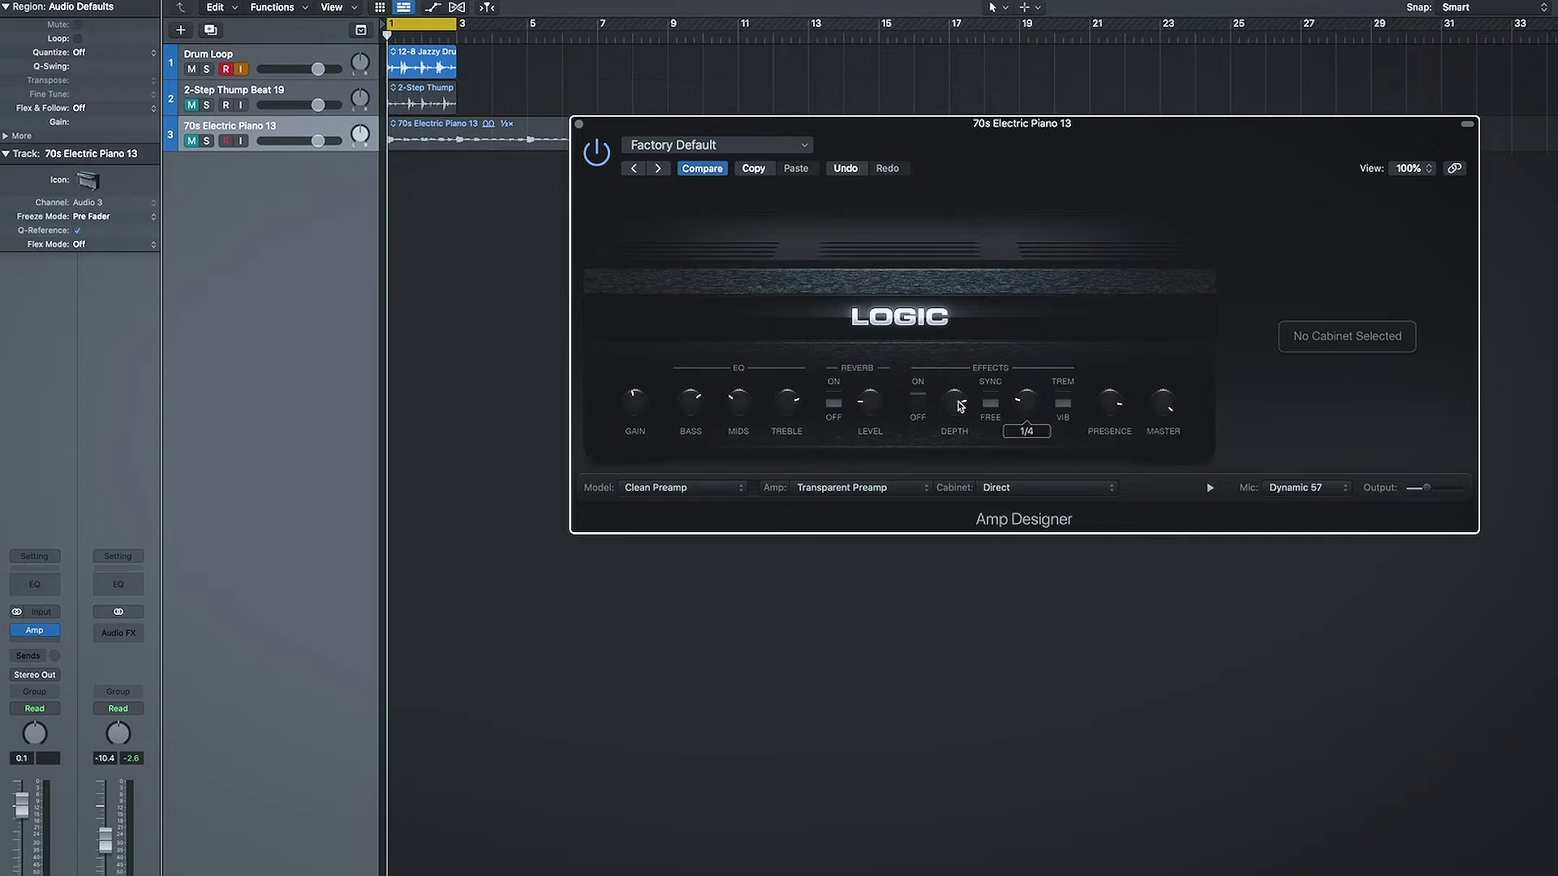
pyautogui.click(745, 377)
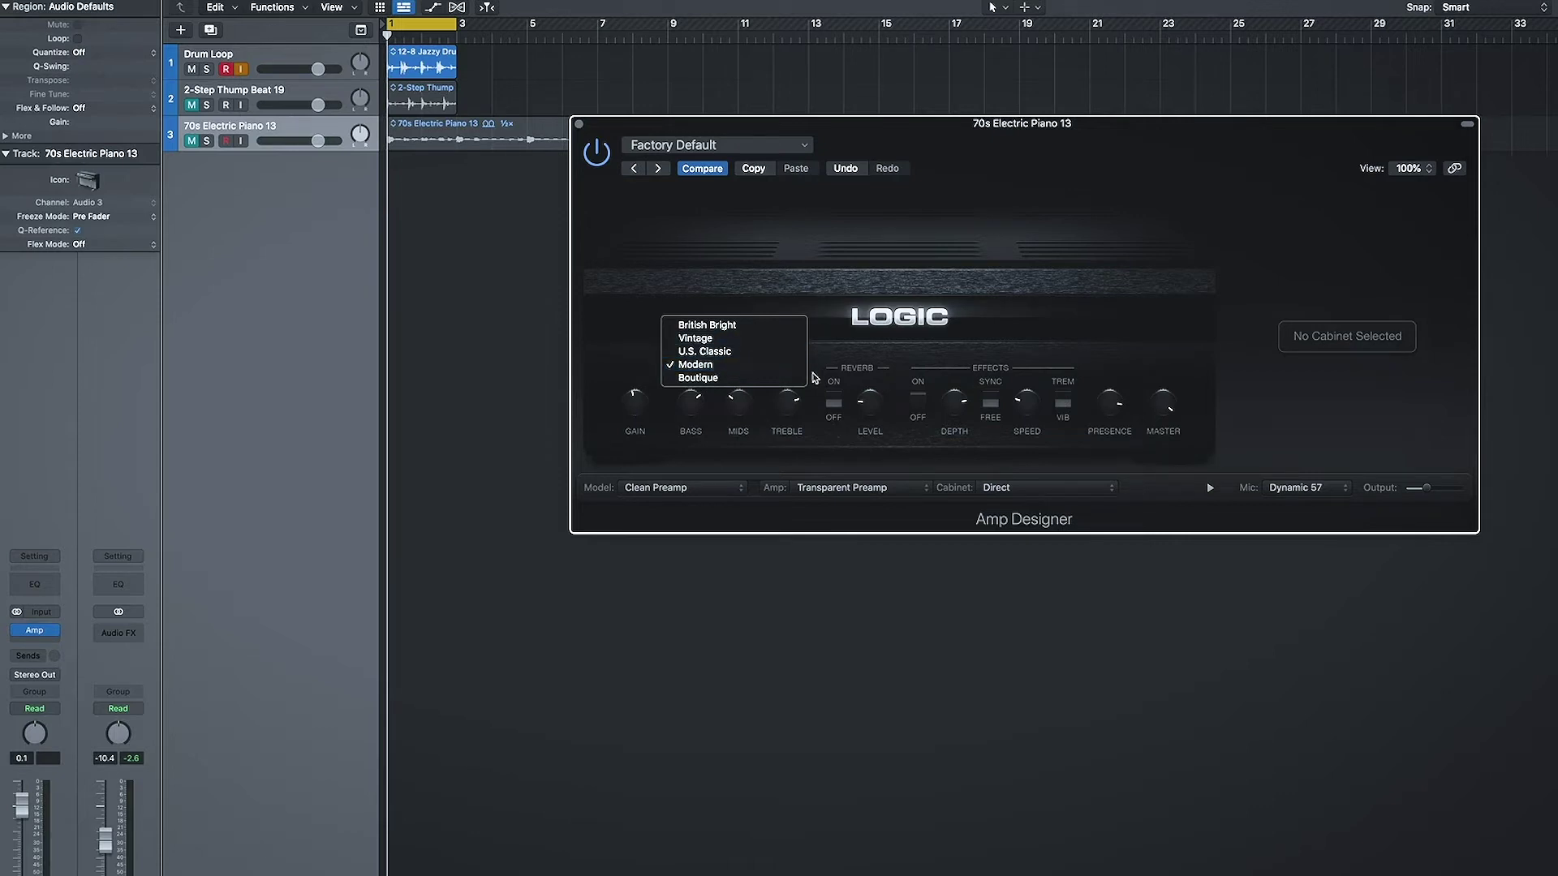
pyautogui.click(912, 262)
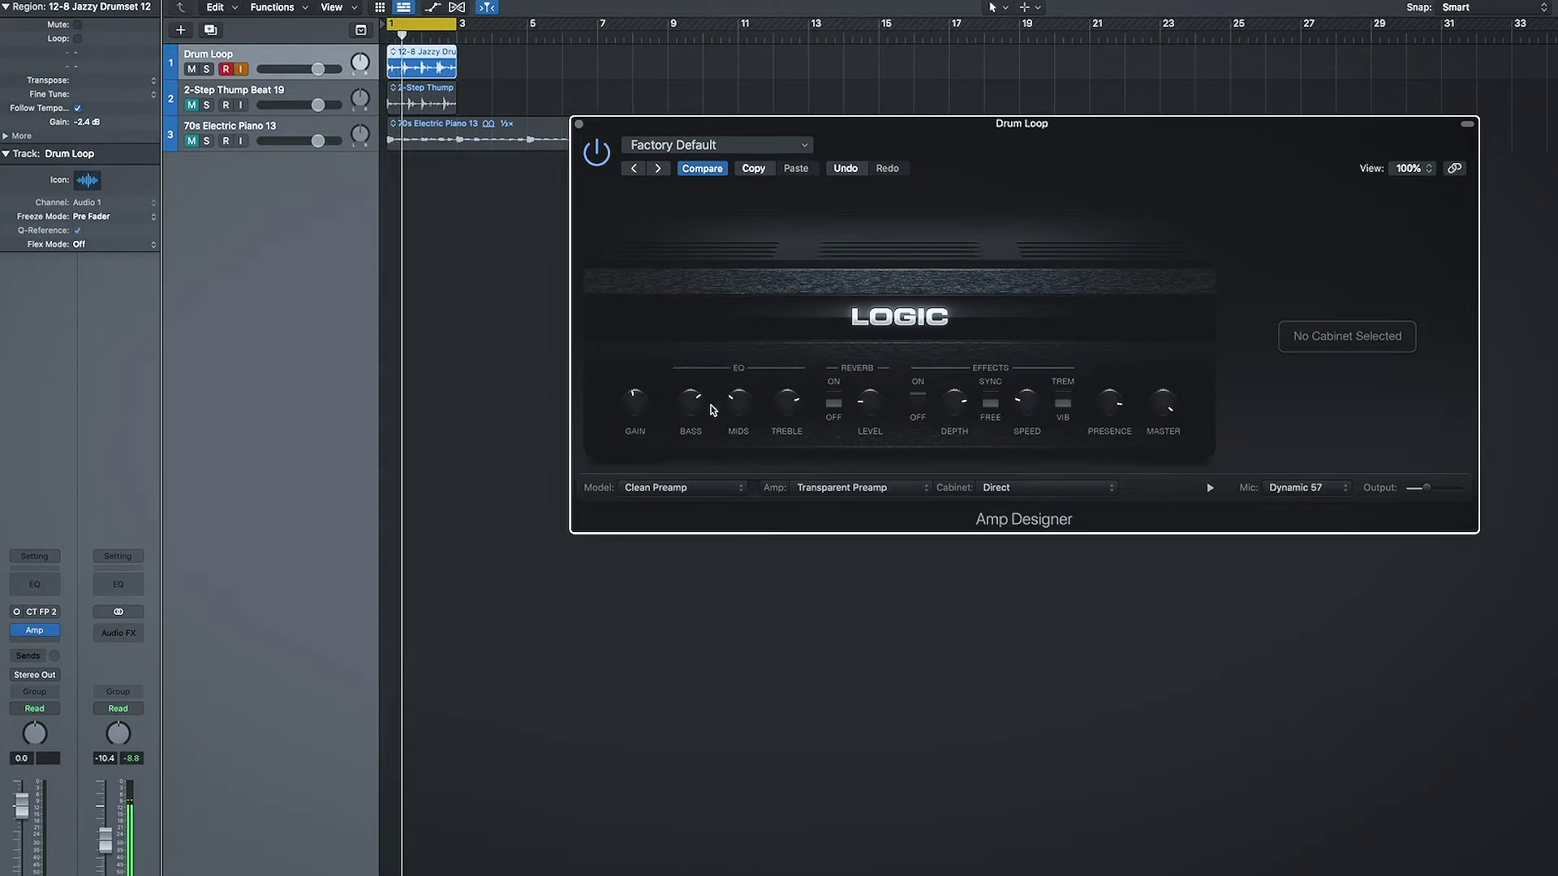
pyautogui.moveTo(691, 403); pyautogui.dragTo(736, 349)
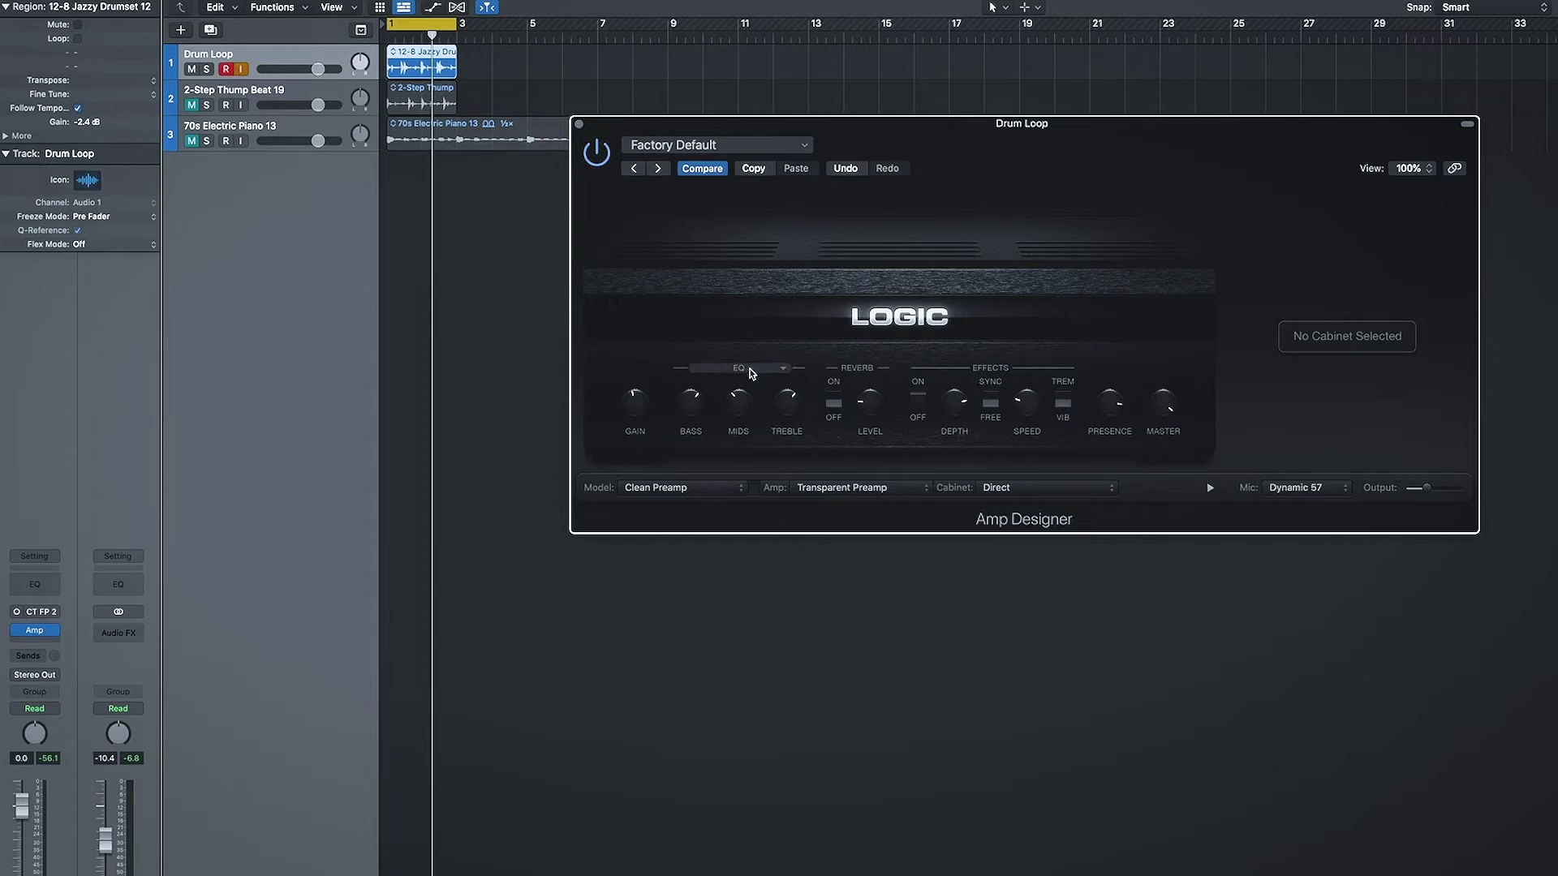
# Audition several EQ models on the Drum Loop amp and settle on Boutique
pyautogui.click(750, 373)
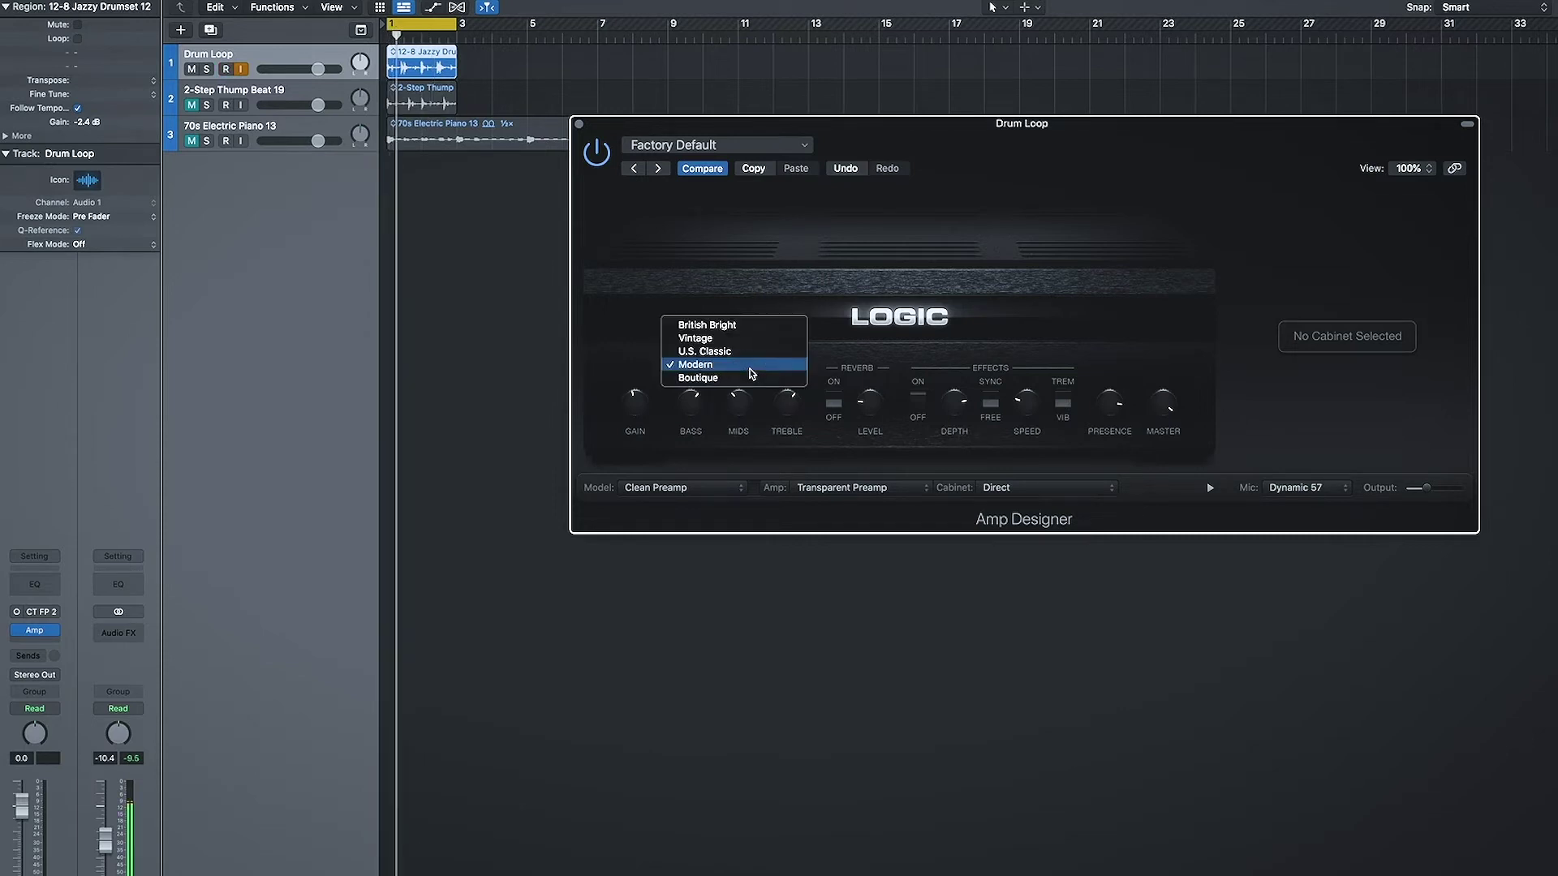
pyautogui.click(750, 369)
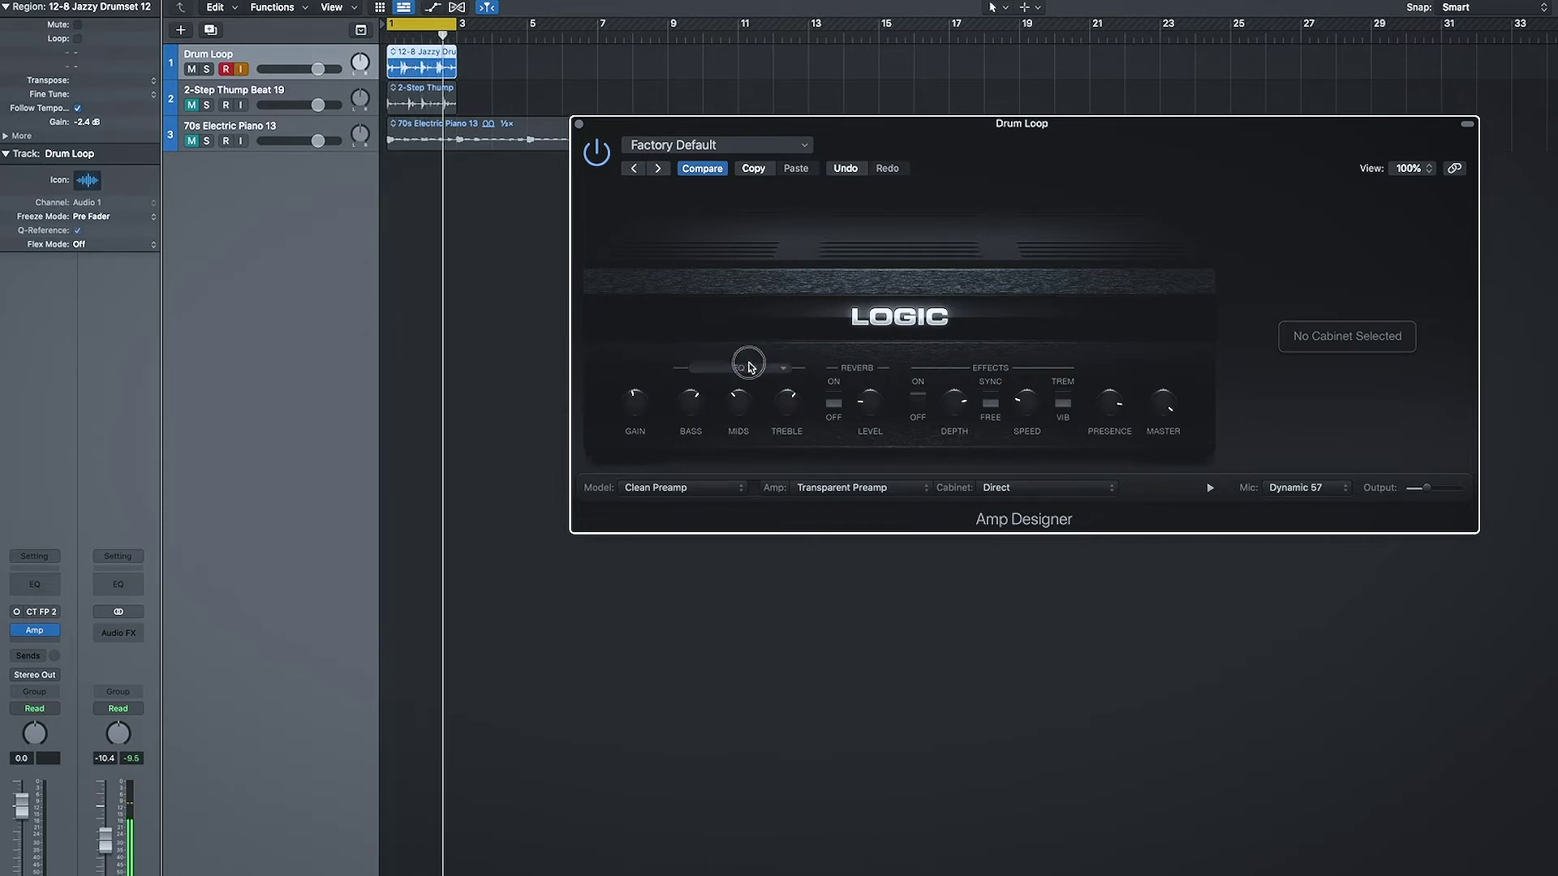
pyautogui.click(748, 357)
pyautogui.click(748, 354)
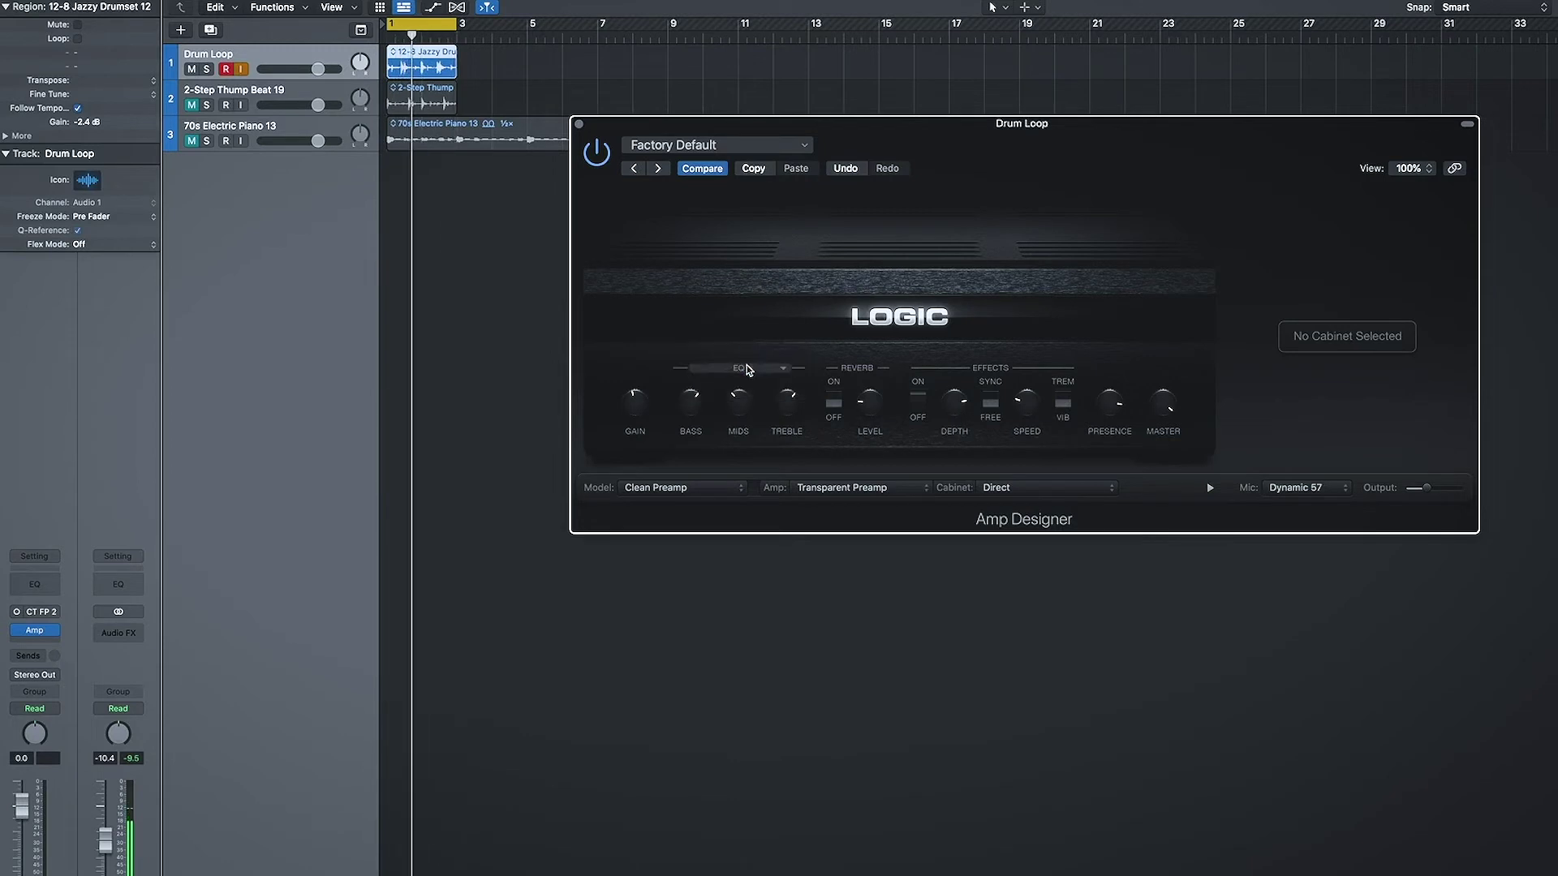
pyautogui.click(746, 359)
pyautogui.click(746, 353)
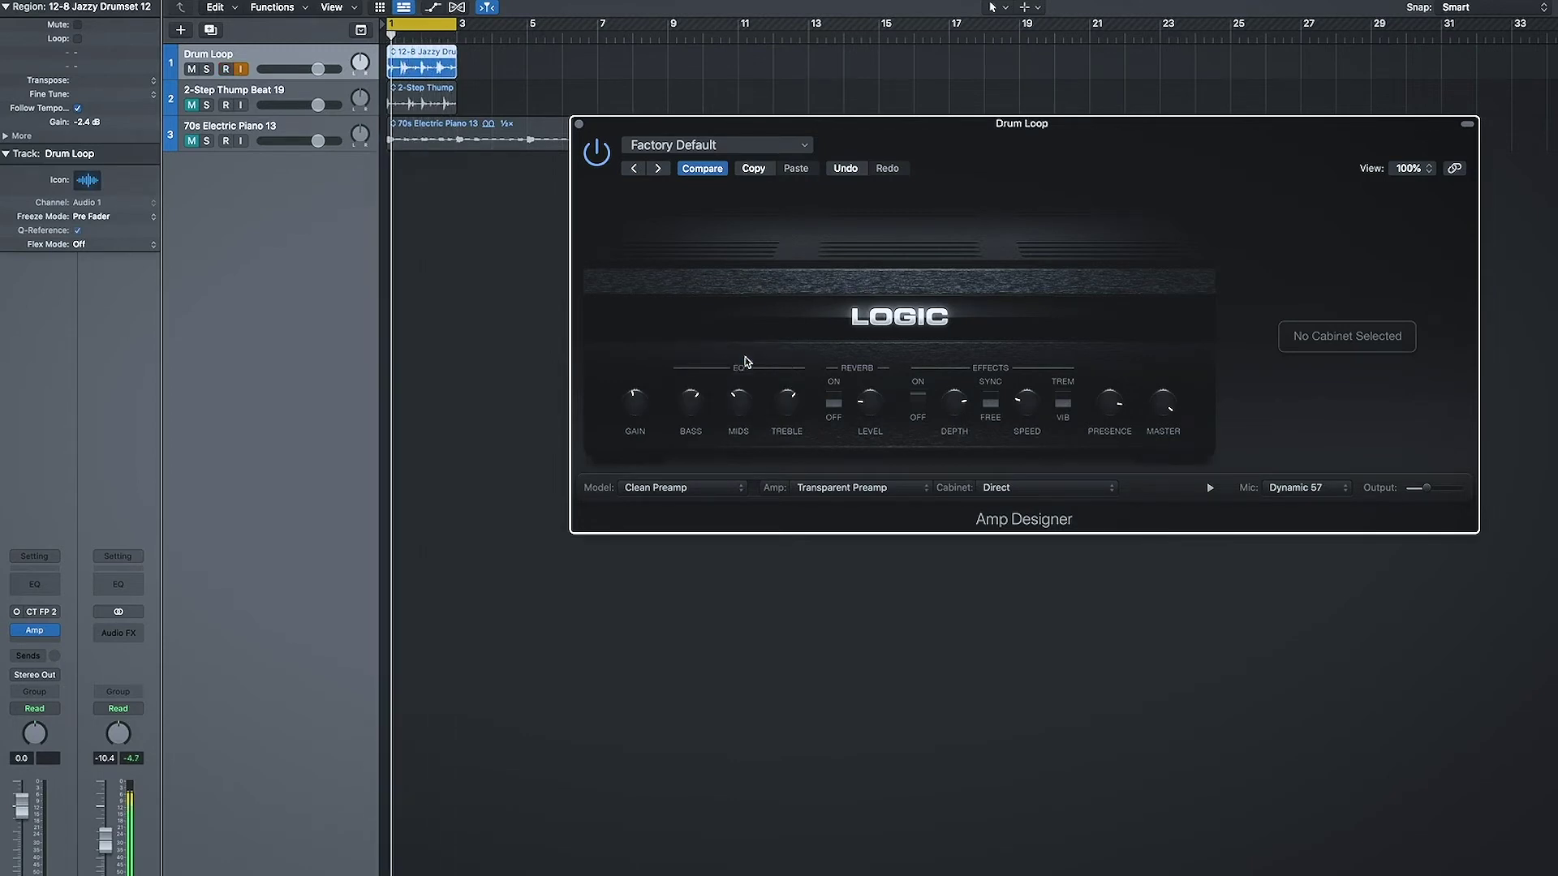
pyautogui.click(742, 366)
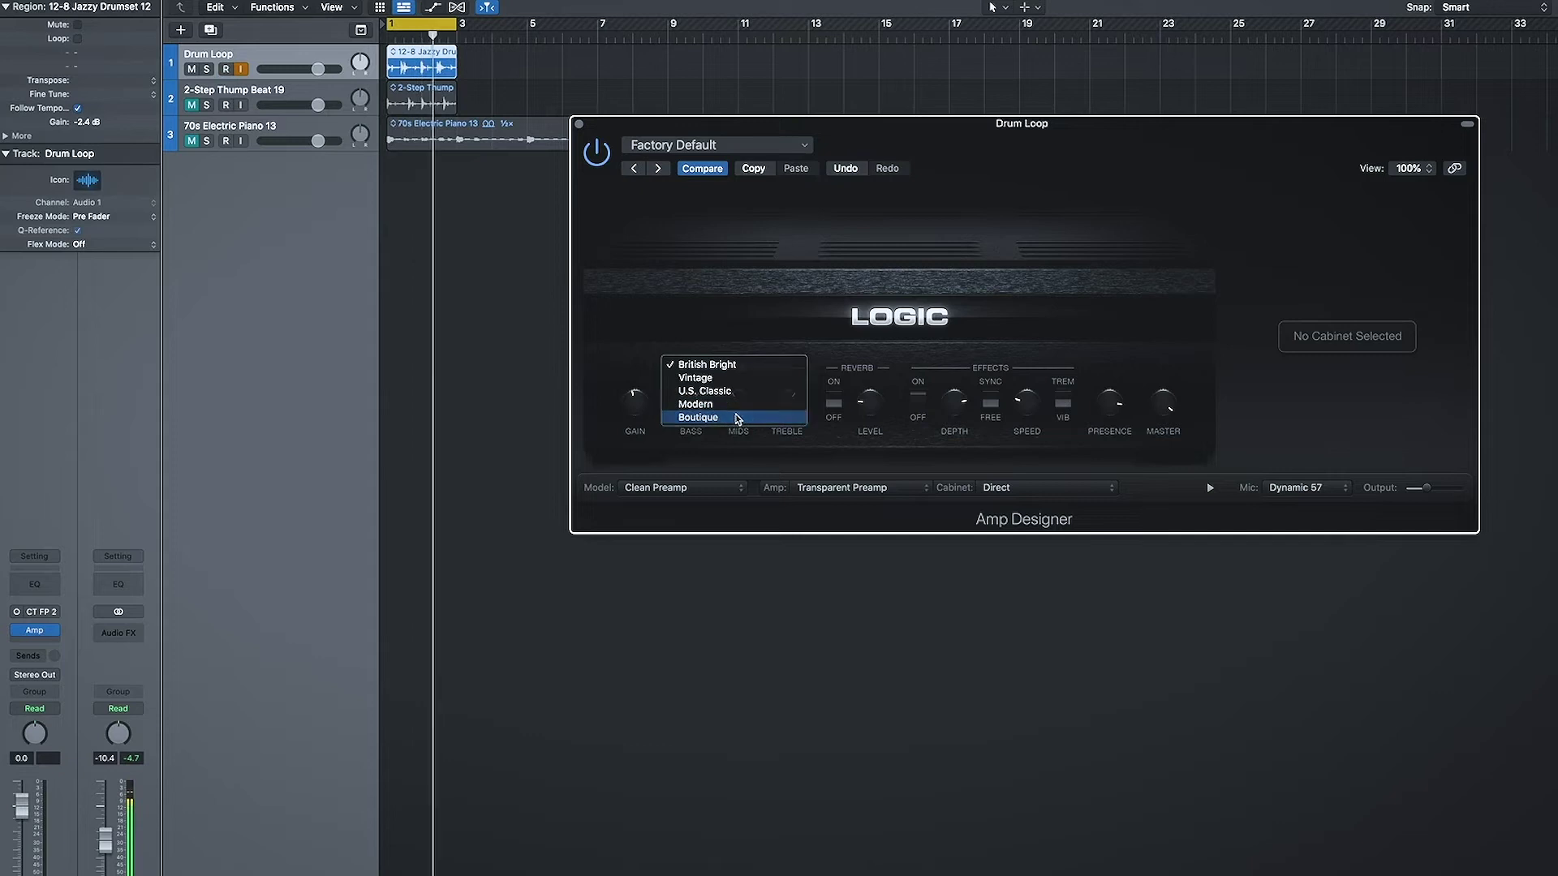
pyautogui.click(737, 418)
pyautogui.click(769, 378)
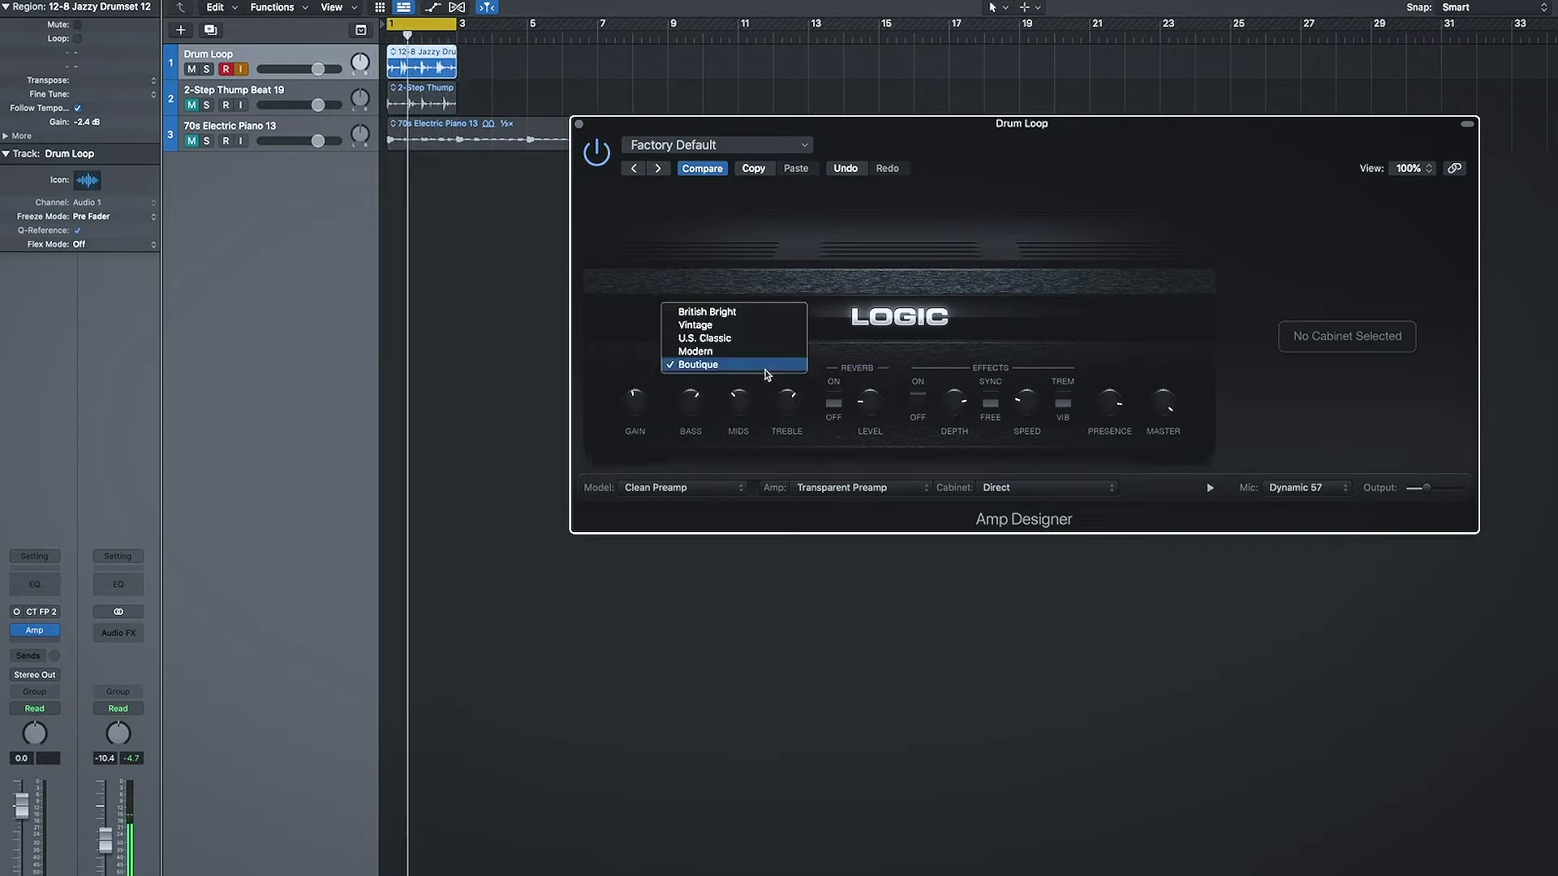
pyautogui.click(764, 363)
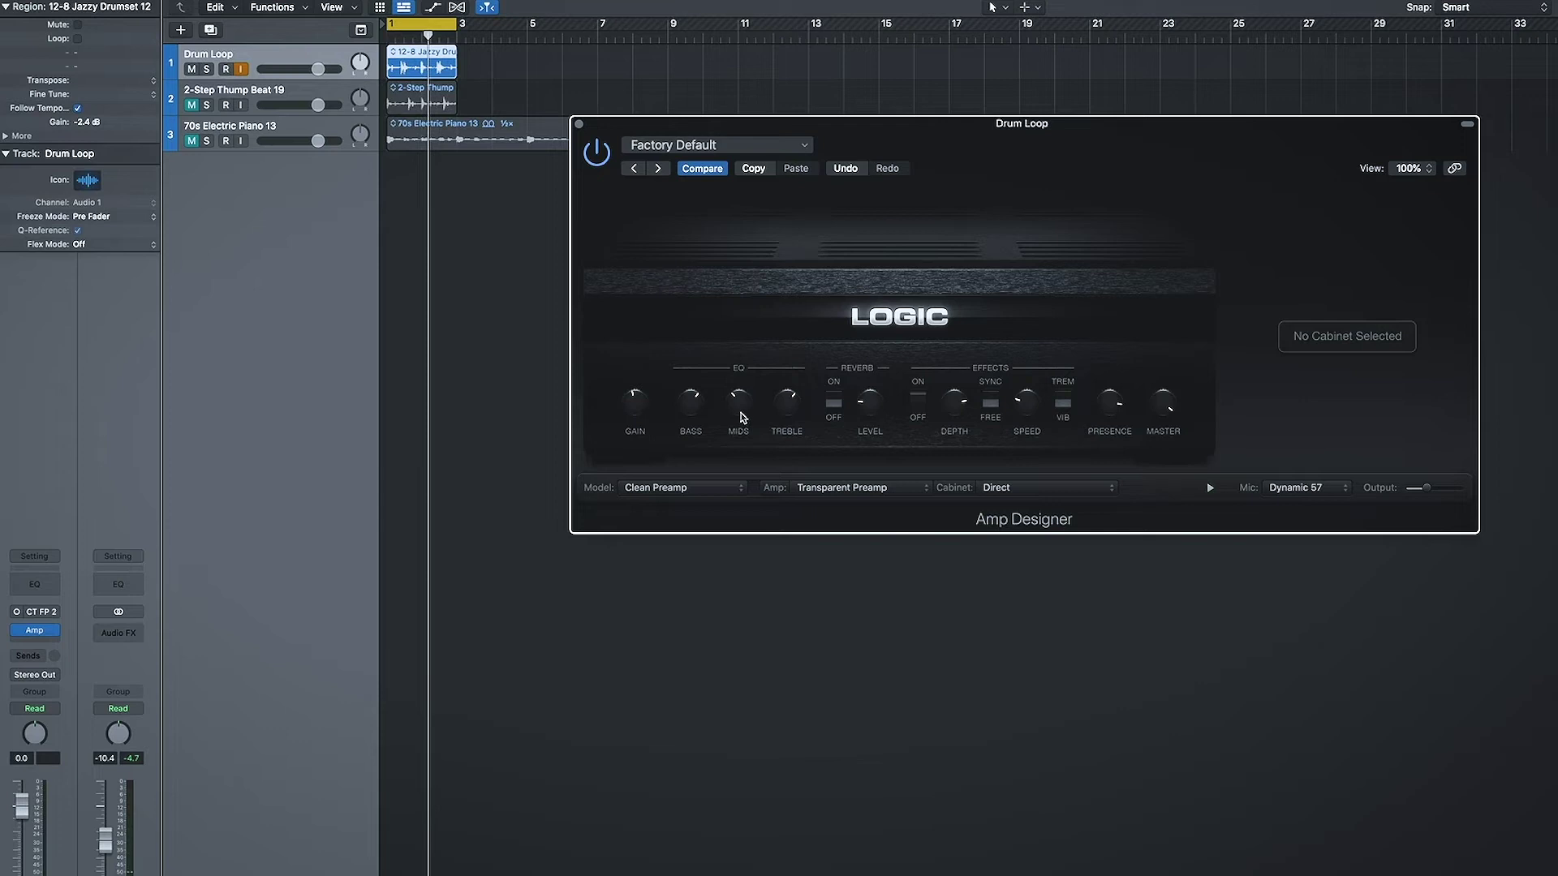
pyautogui.click(740, 370)
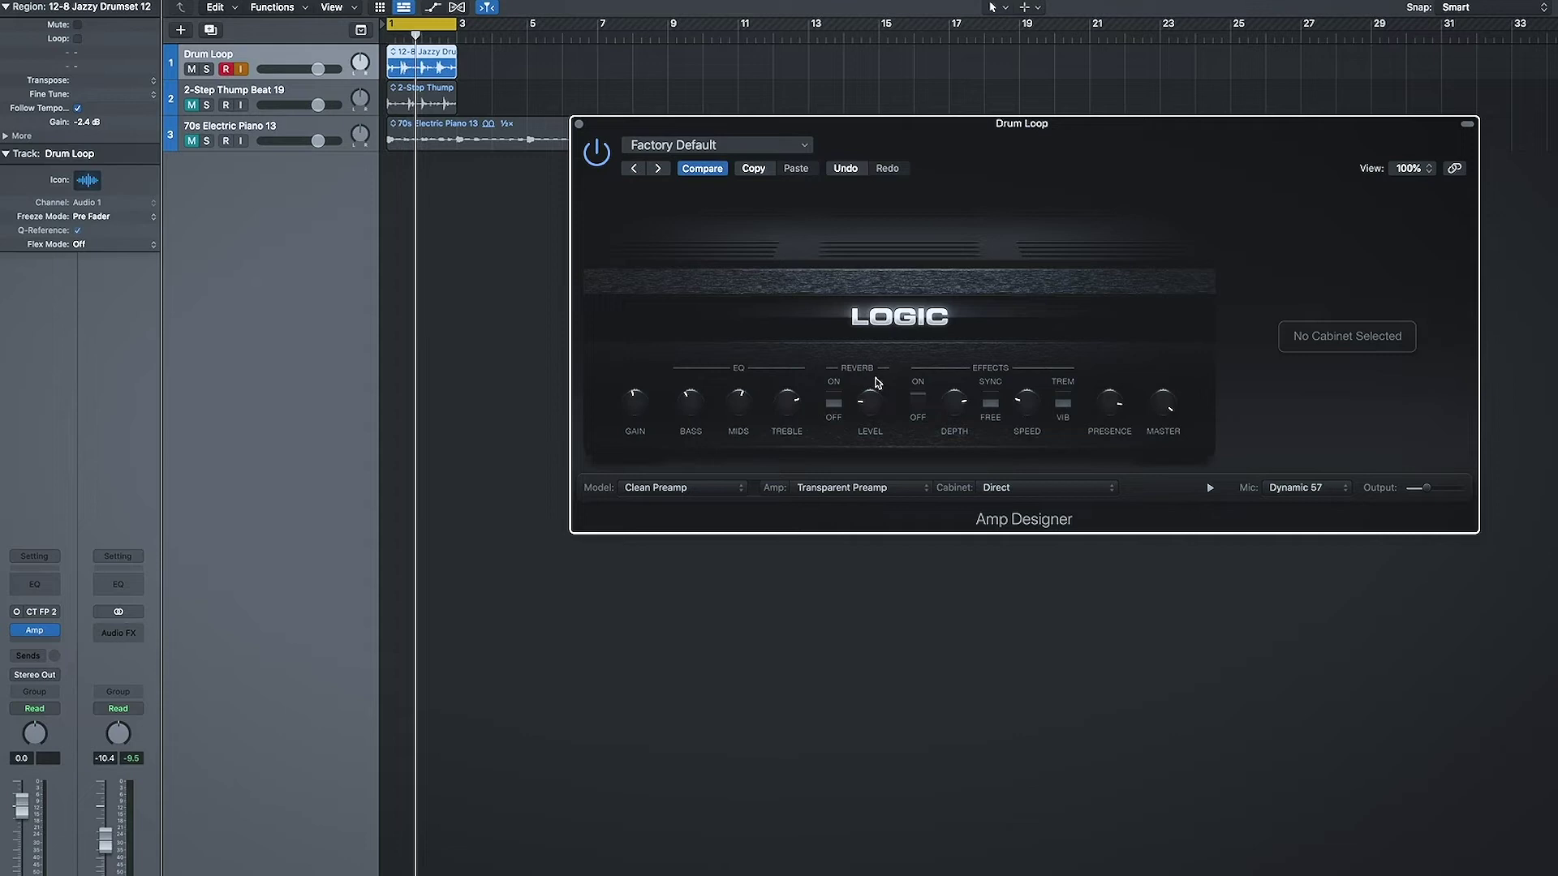
# Turn the amp reverb on, try Resonant Spring and others, pick Dark Spring, and lower its level
pyautogui.click(839, 397)
pyautogui.click(857, 367)
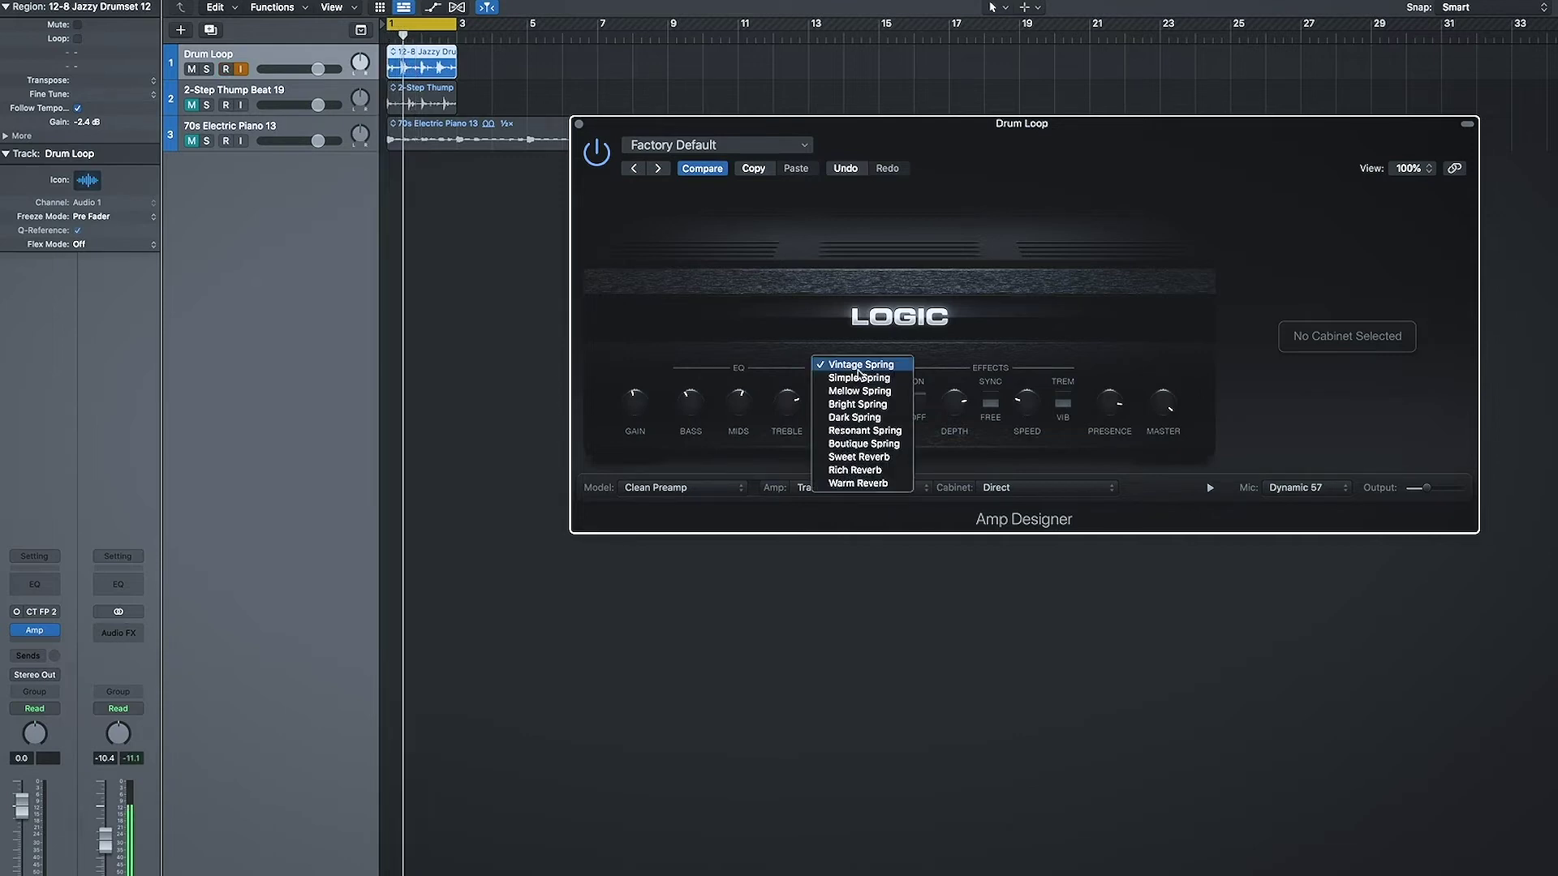
pyautogui.click(869, 430)
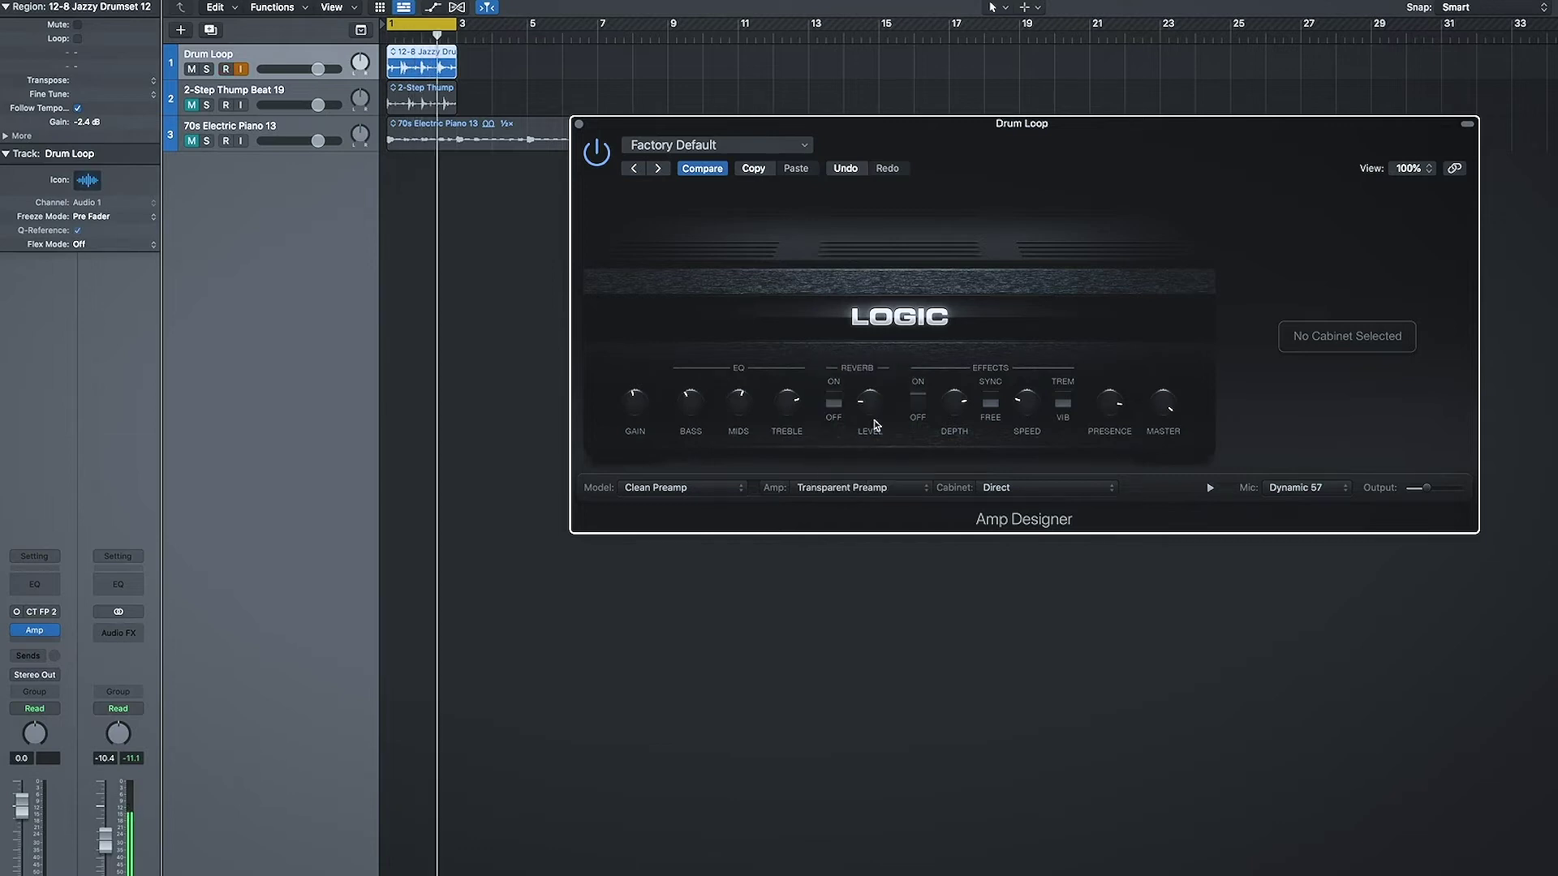
pyautogui.click(863, 369)
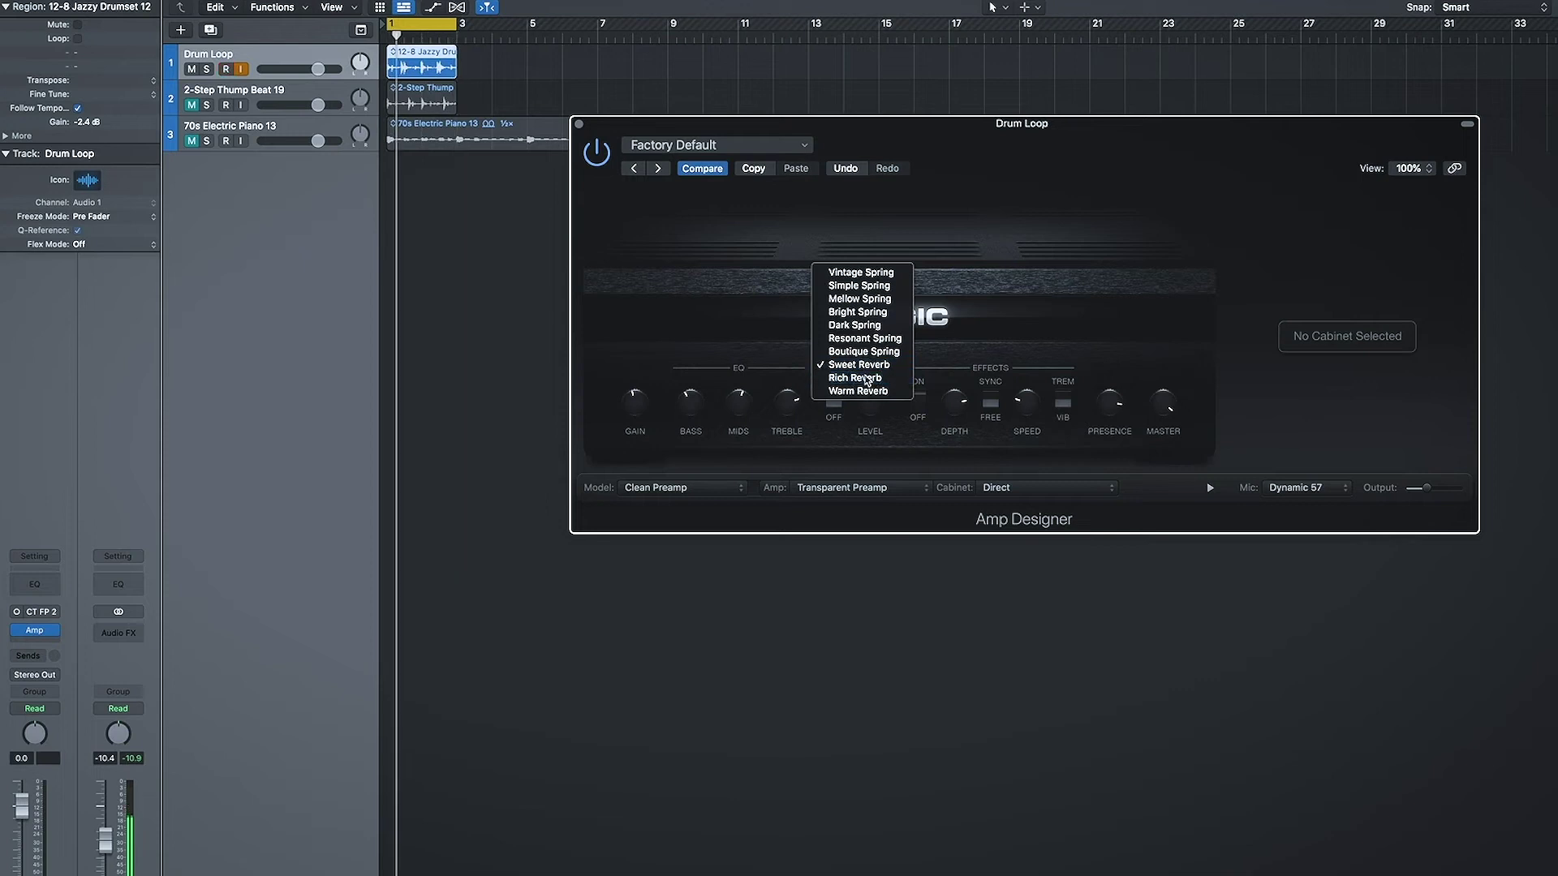
pyautogui.click(874, 404)
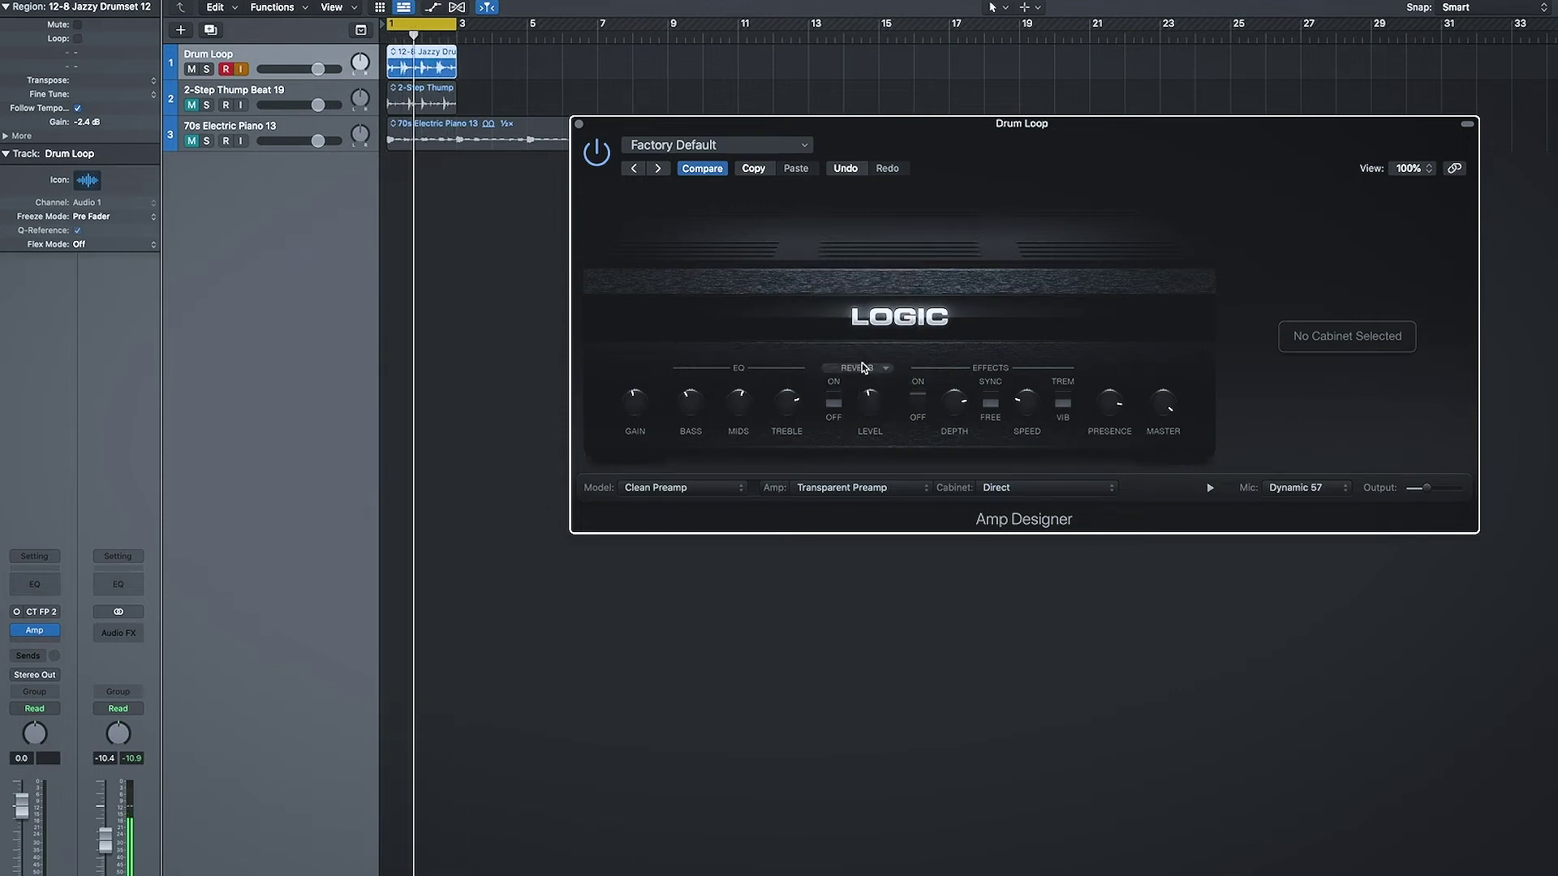
pyautogui.click(866, 365)
pyautogui.click(857, 312)
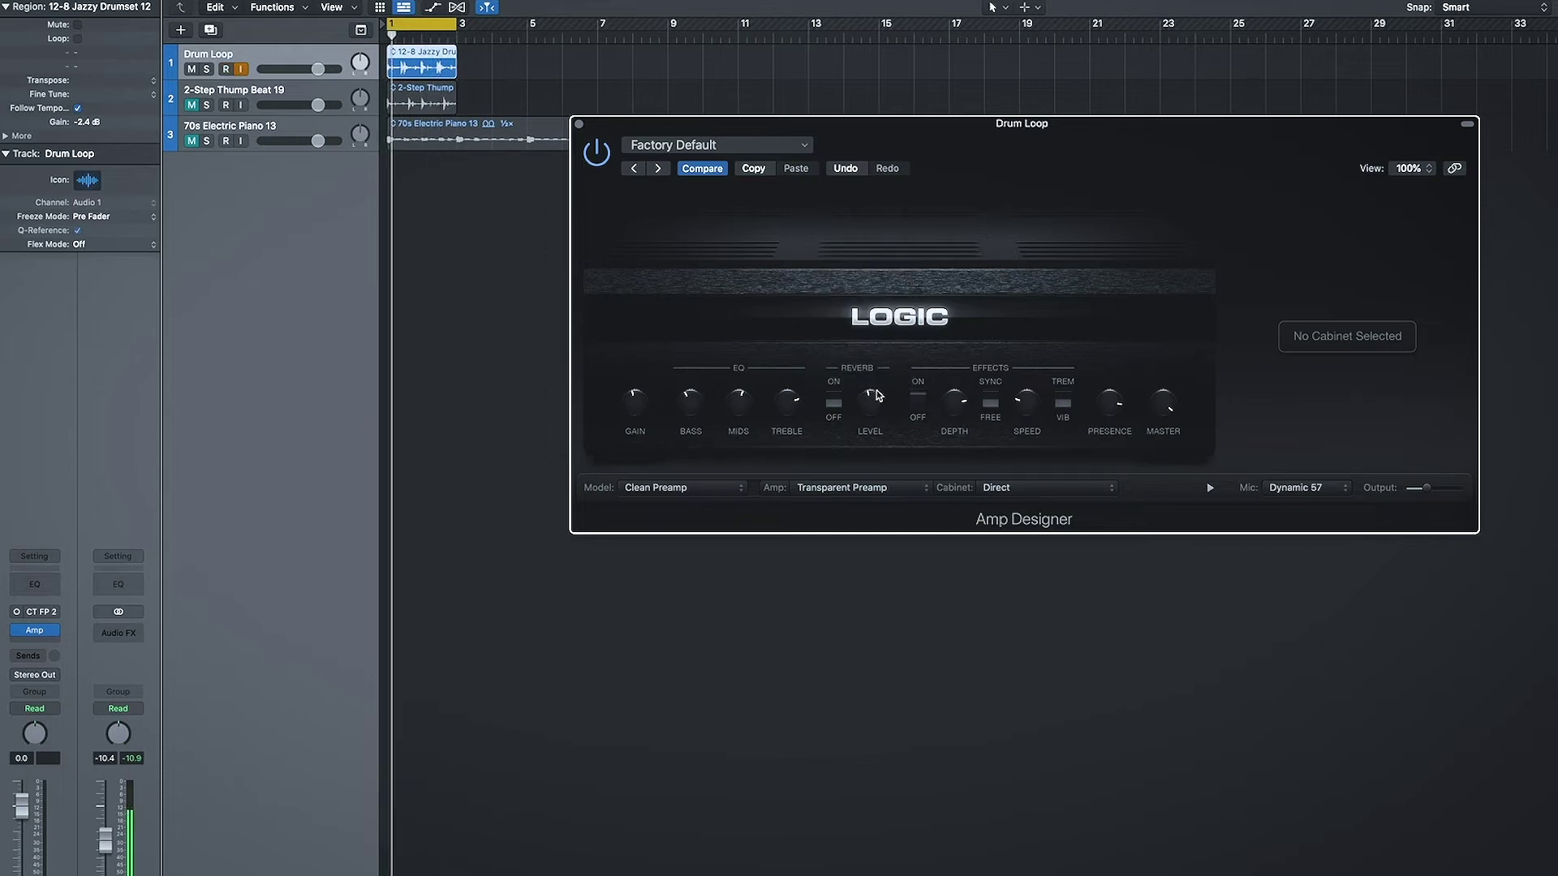
pyautogui.moveTo(874, 399)
pyautogui.mouseDown()
pyautogui.moveTo(866, 430)
pyautogui.moveTo(871, 393)
pyautogui.mouseUp()
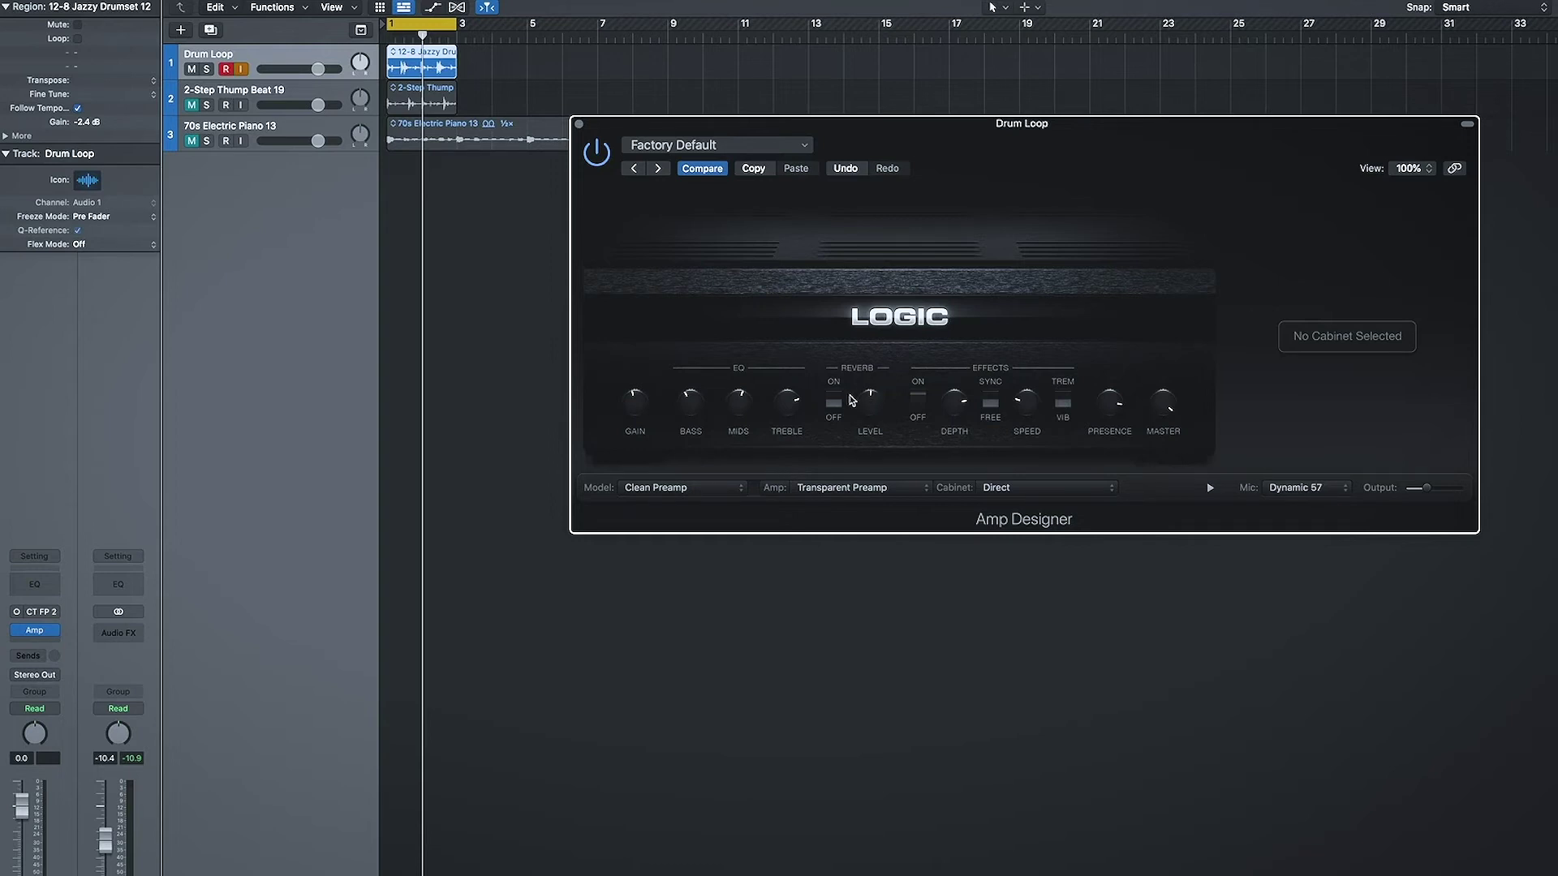
# Change the amp reverb to Warm Reverb and ease its level down slightly
pyautogui.click(863, 380)
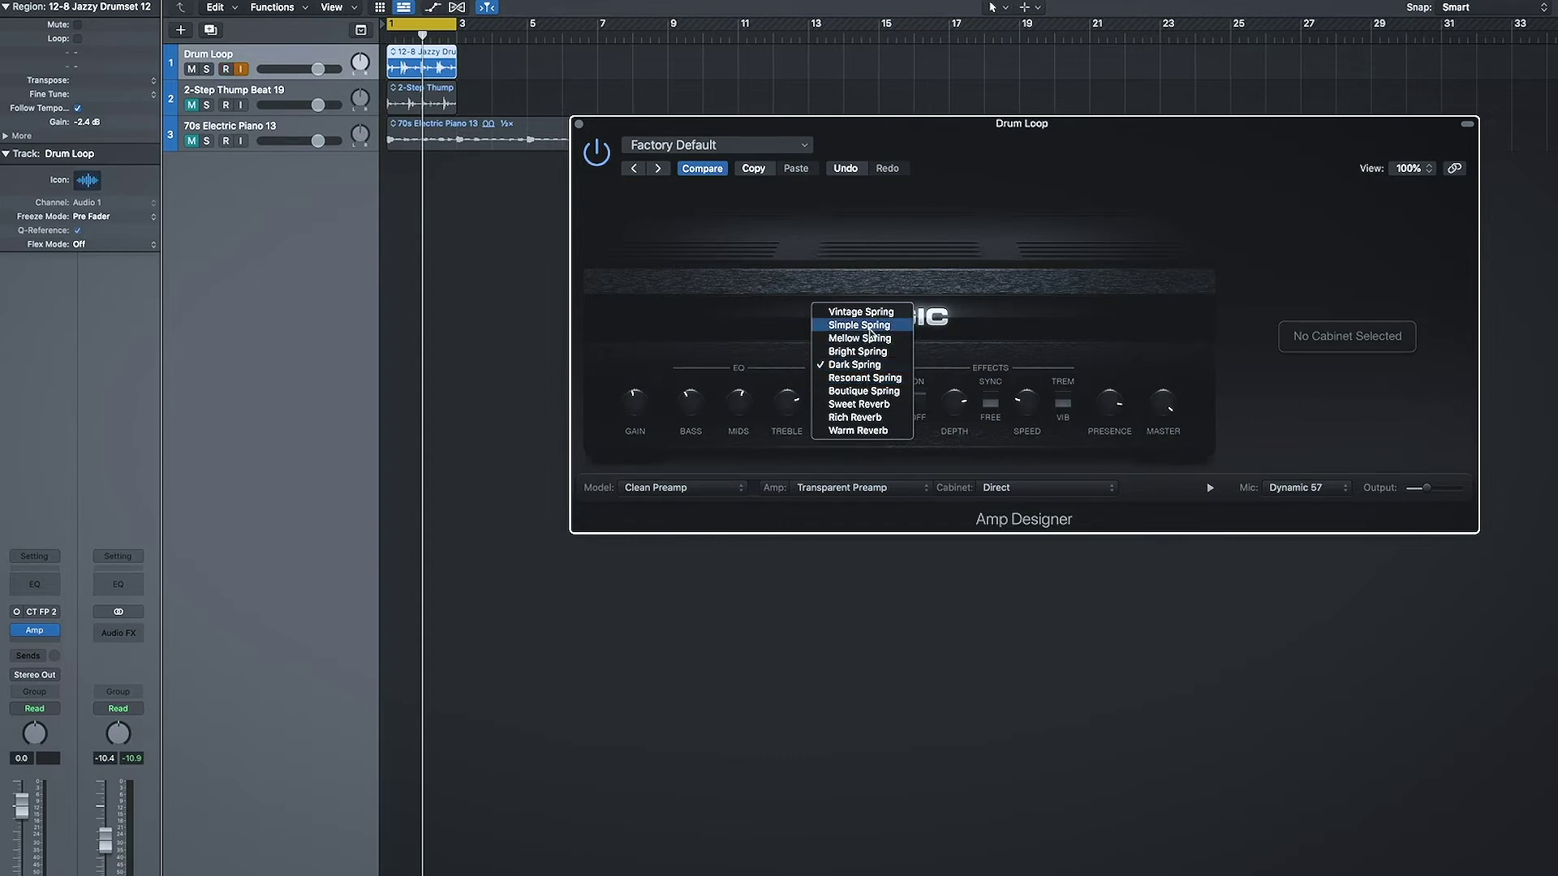
pyautogui.click(874, 432)
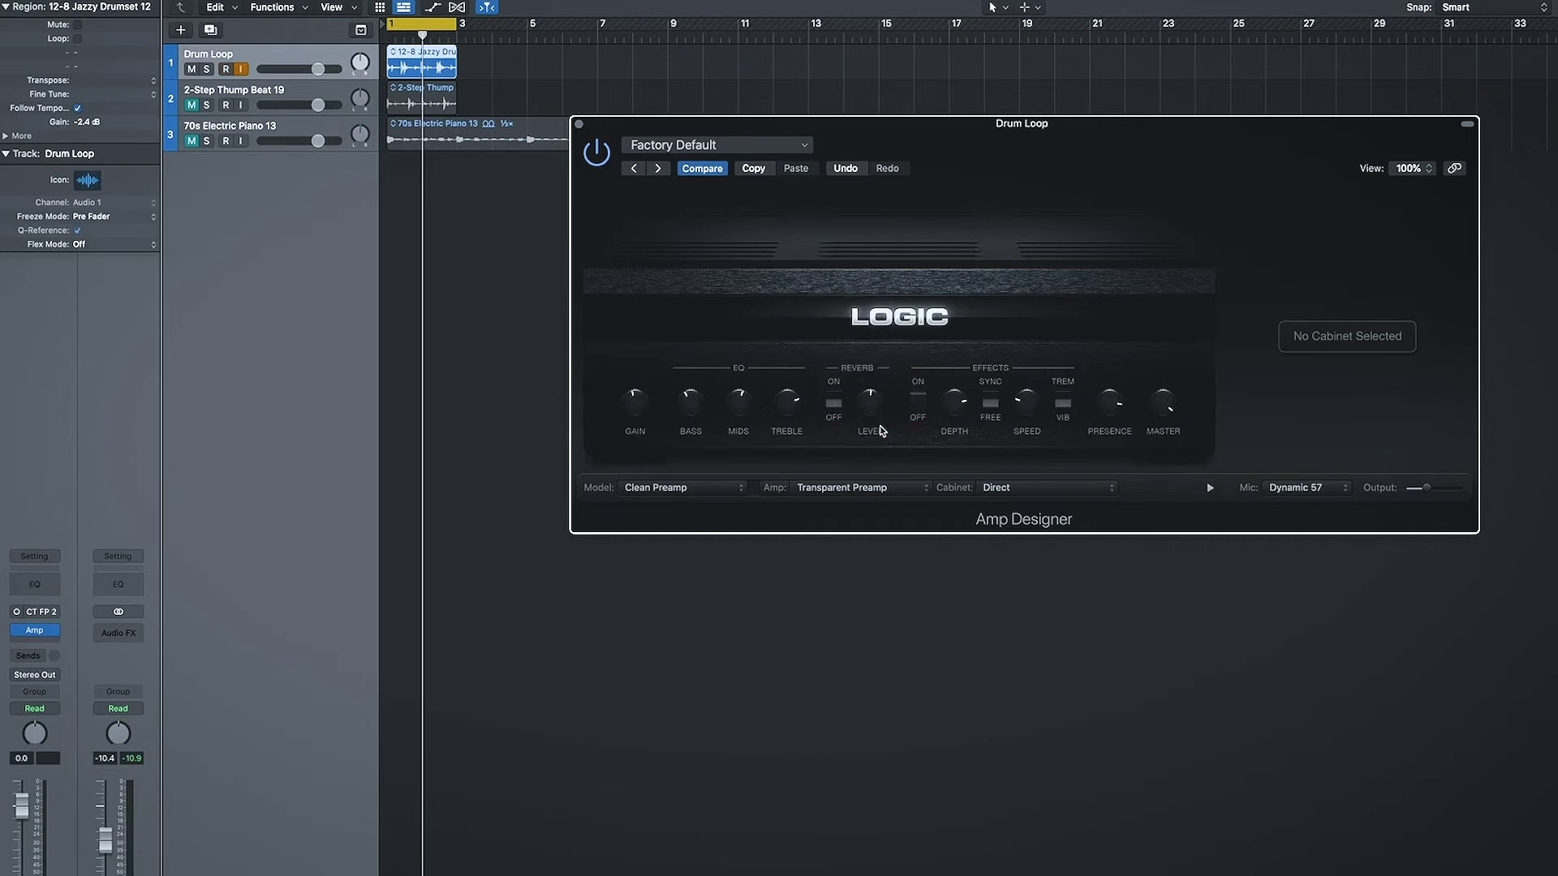
pyautogui.moveTo(866, 426); pyautogui.dragTo(863, 445)
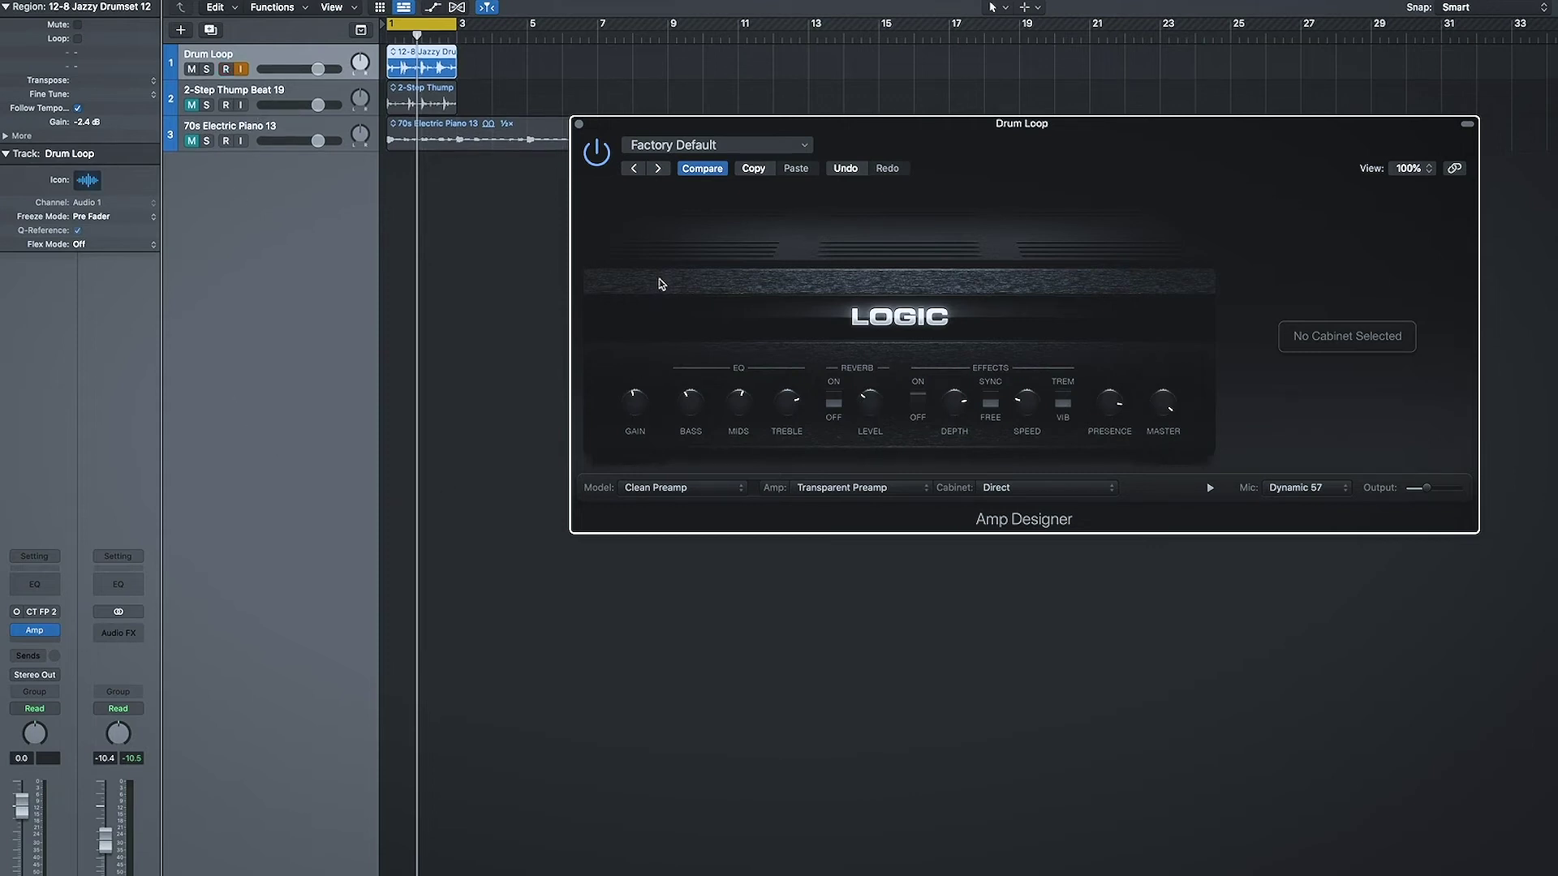
# Send Drum Loop to Bus 10 (BLACKHOLE) at -10.2 and put Amp Designer on the aux
pyautogui.click(300, 59)
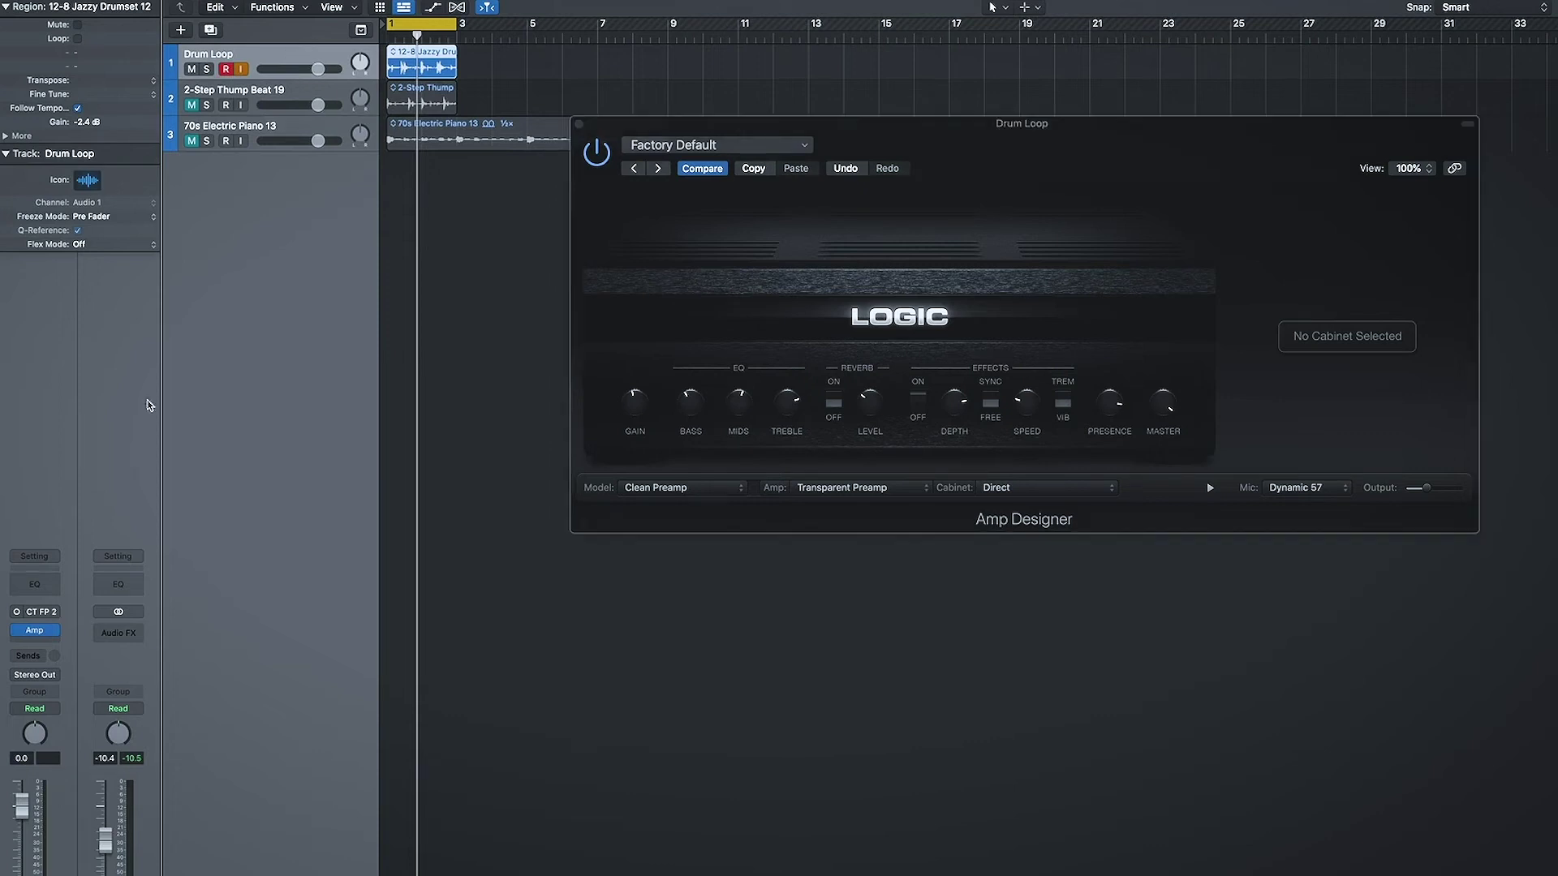
pyautogui.click(29, 656)
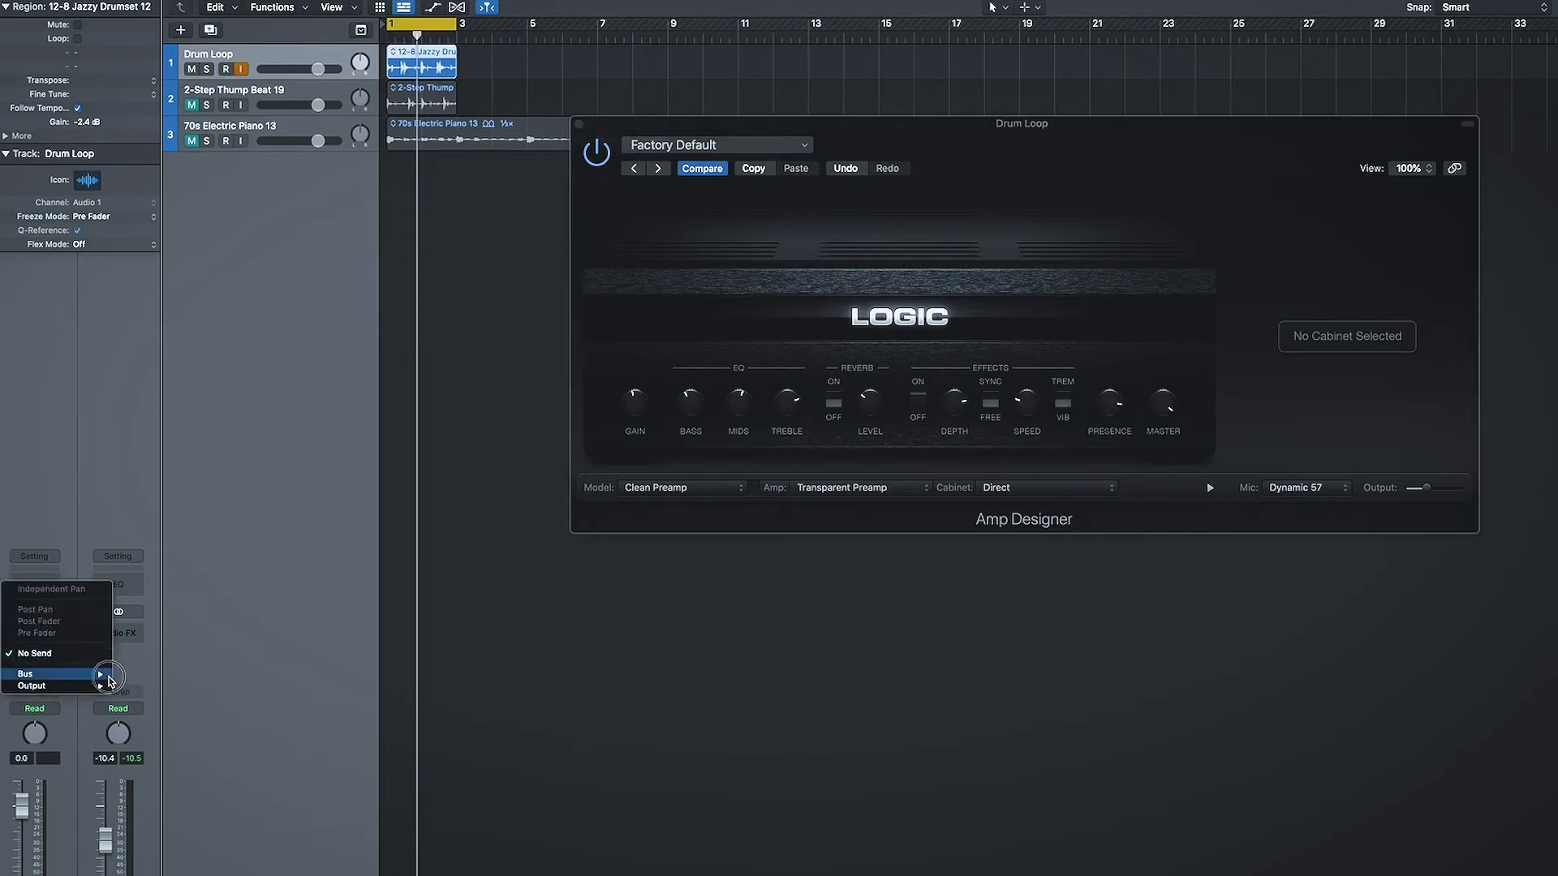
pyautogui.moveTo(115, 675)
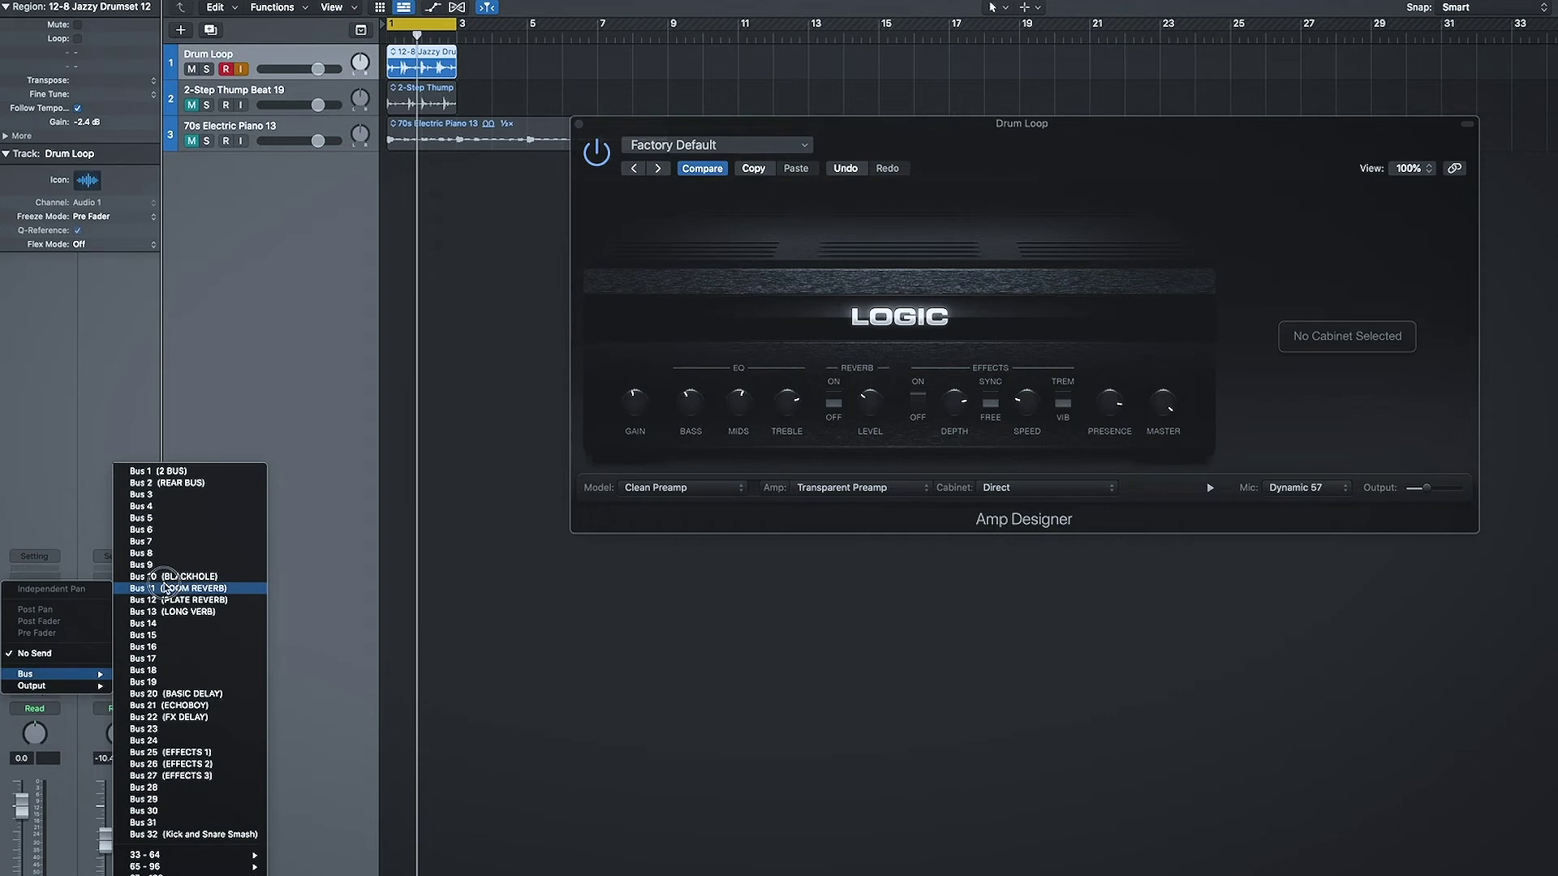
pyautogui.click(166, 576)
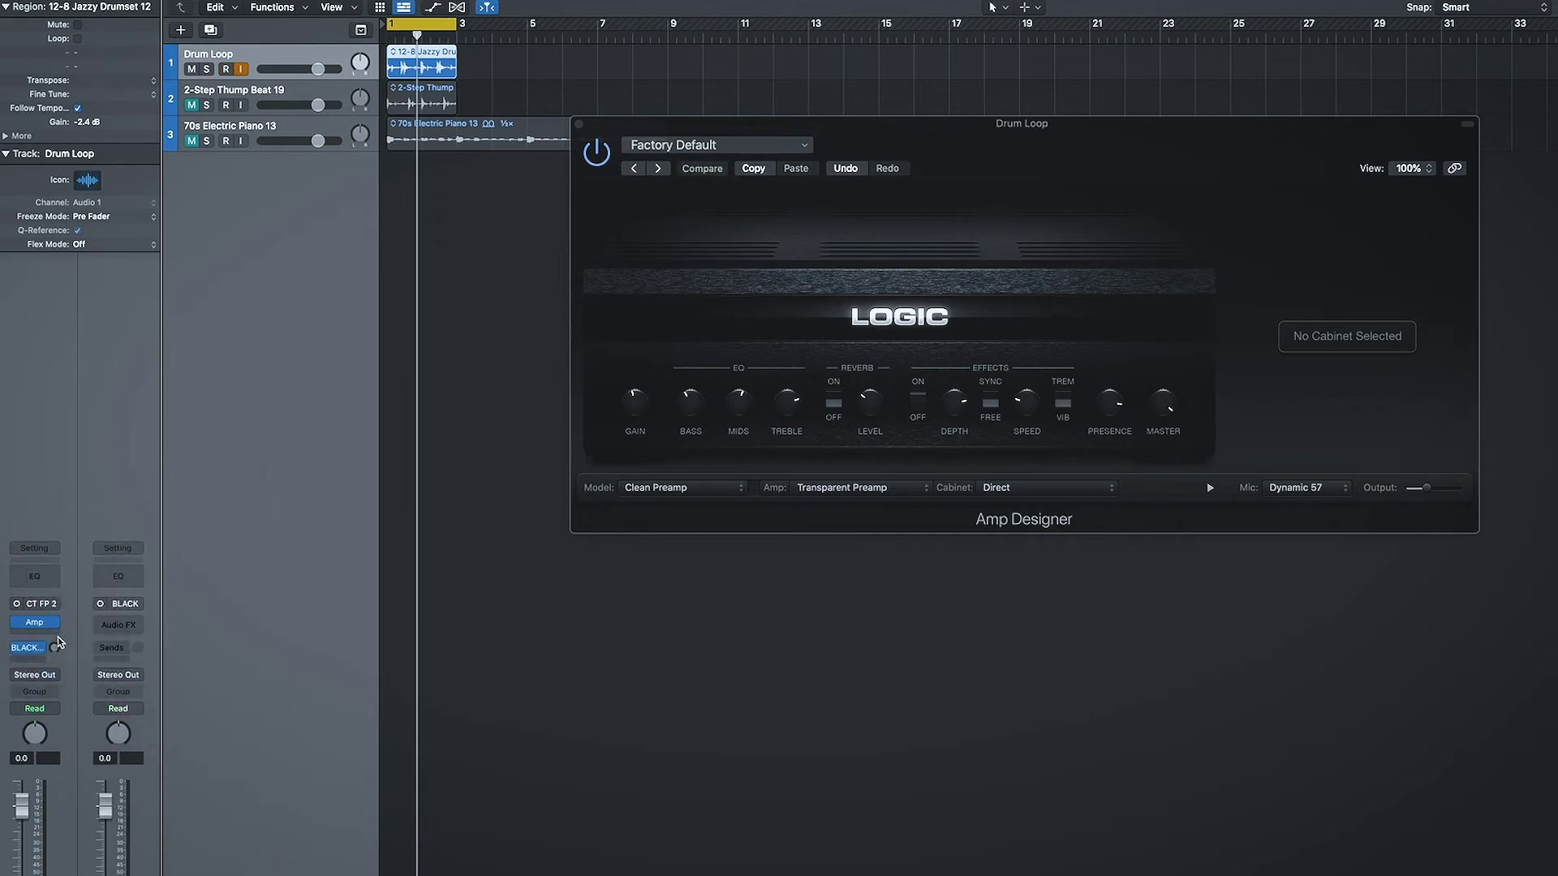
pyautogui.moveTo(52, 648); pyautogui.dragTo(120, 625)
pyautogui.click(35, 625)
# Reopen the Drum Loop's Amp Designer and switch its reverb on
pyautogui.click(38, 624)
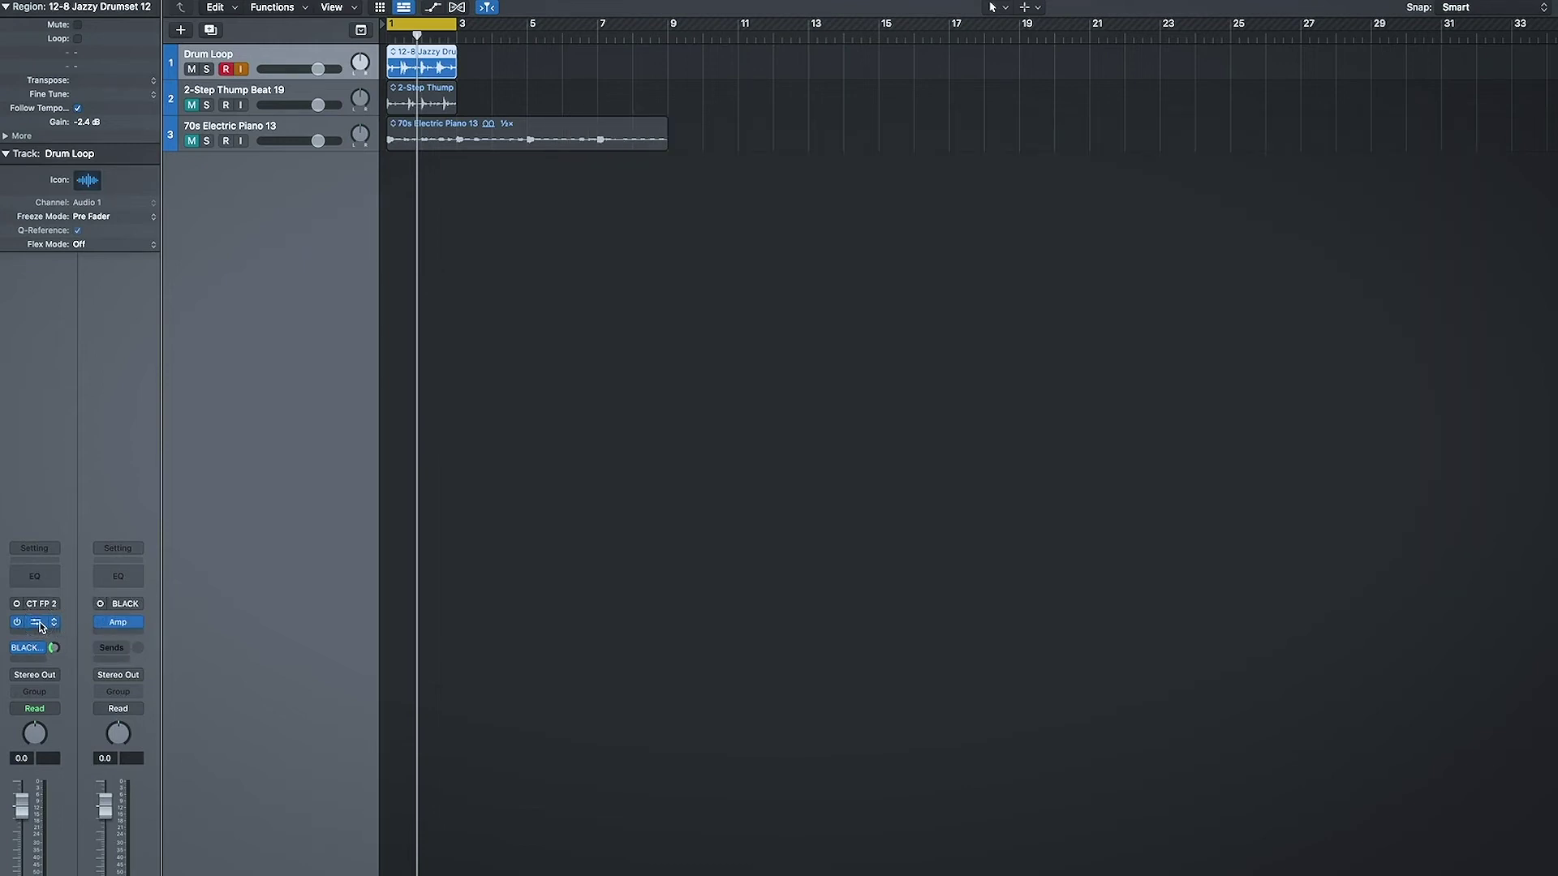
pyautogui.click(38, 624)
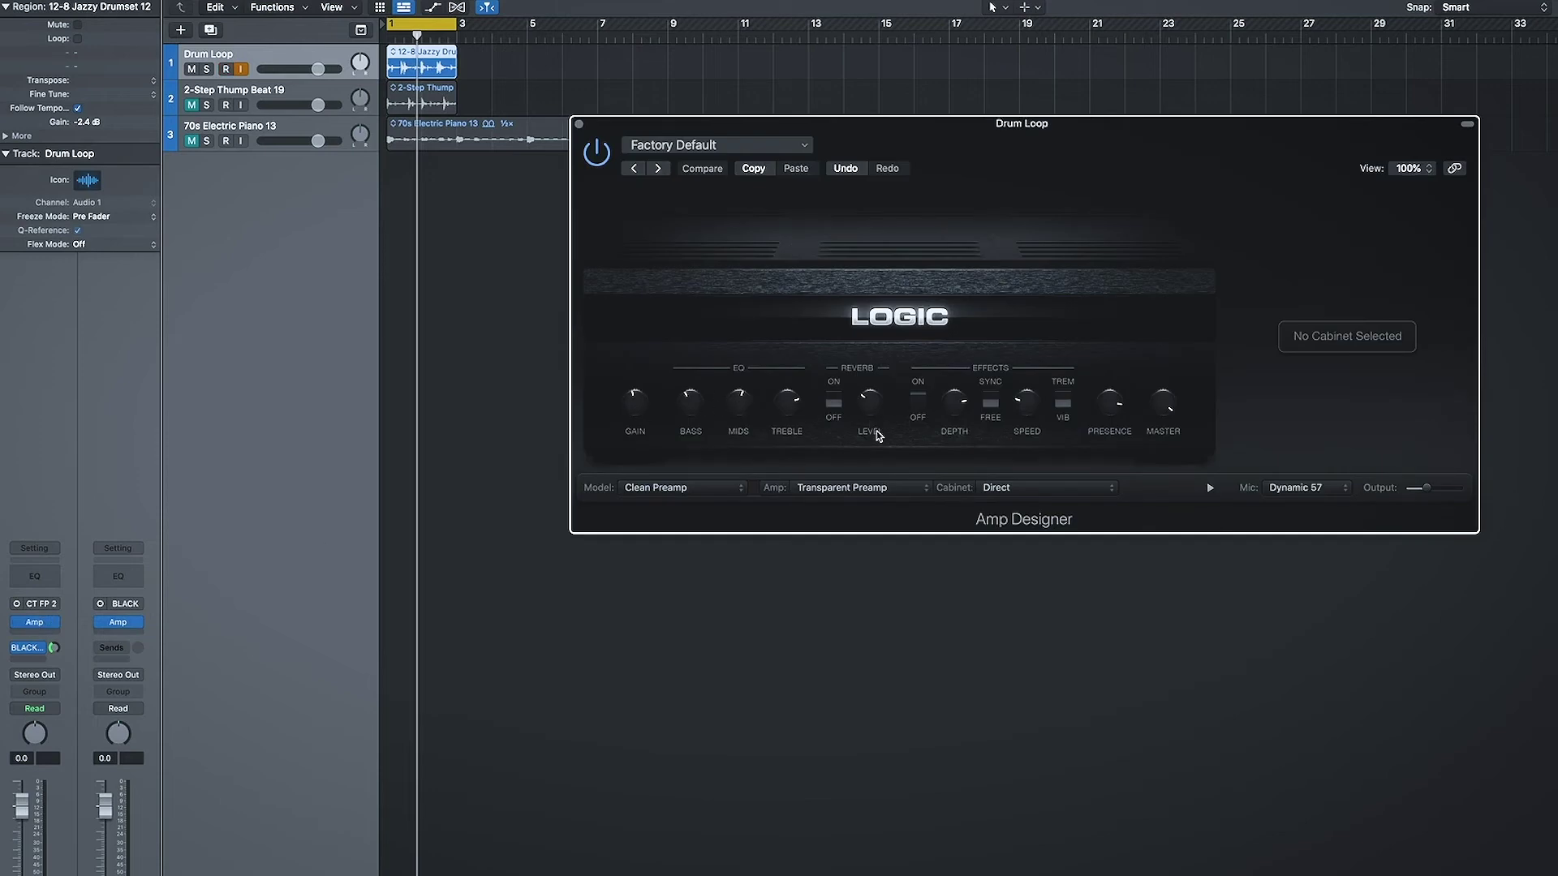
pyautogui.click(836, 410)
# On the Aux 1 Amp Designer, centre the bass and turn the reverb level well up
pyautogui.click(120, 624)
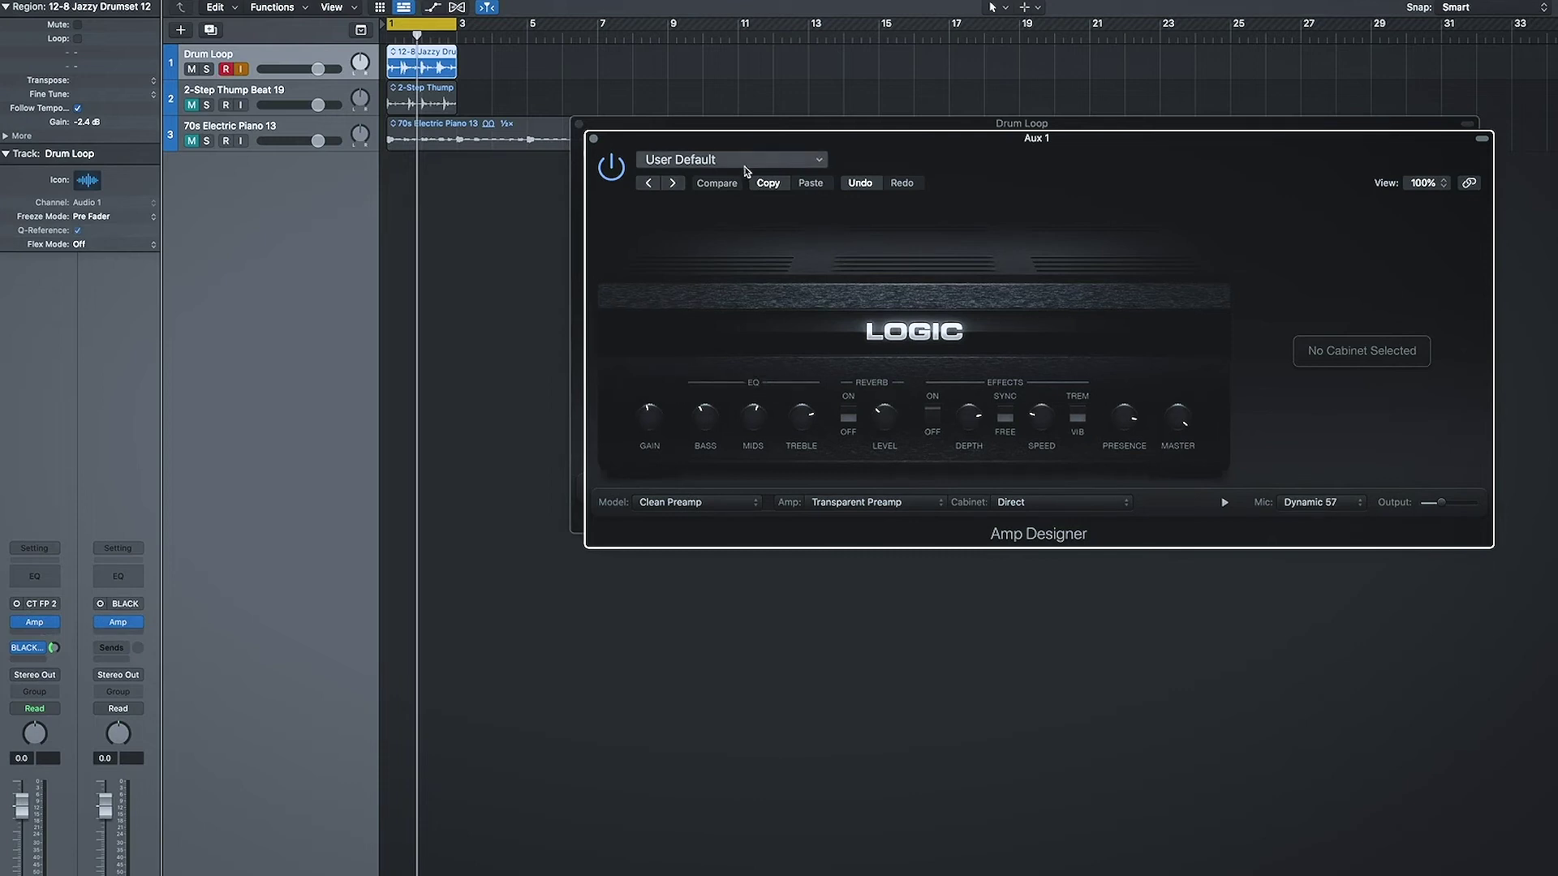
pyautogui.moveTo(768, 139); pyautogui.dragTo(901, 296)
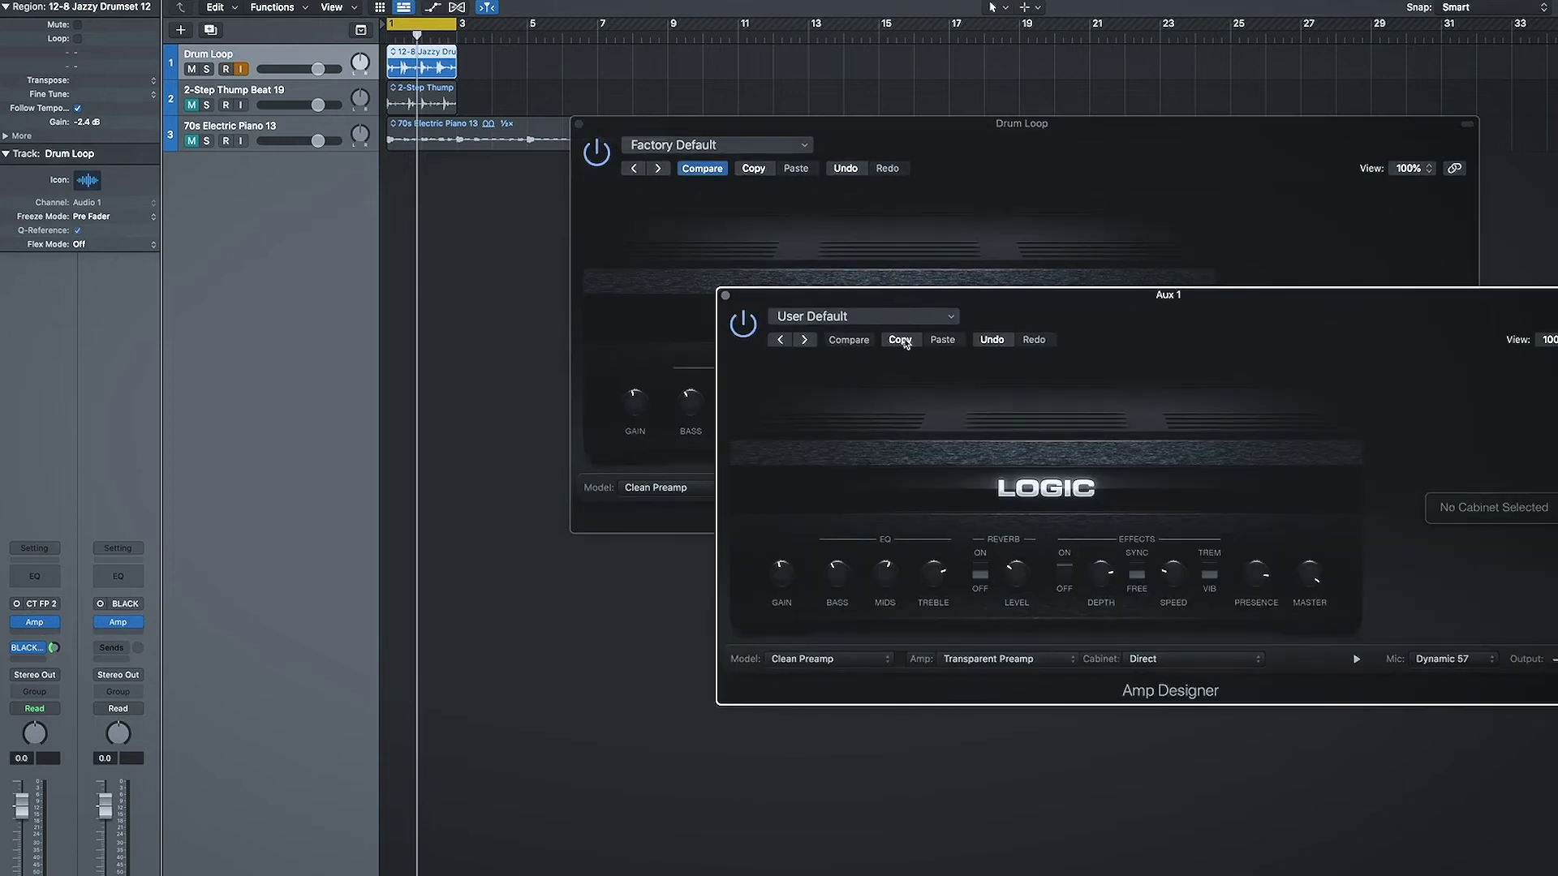
pyautogui.keyDown('alt'); pyautogui.click(837, 574); pyautogui.keyUp('alt')
pyautogui.moveTo(1016, 578); pyautogui.dragTo(1014, 489)
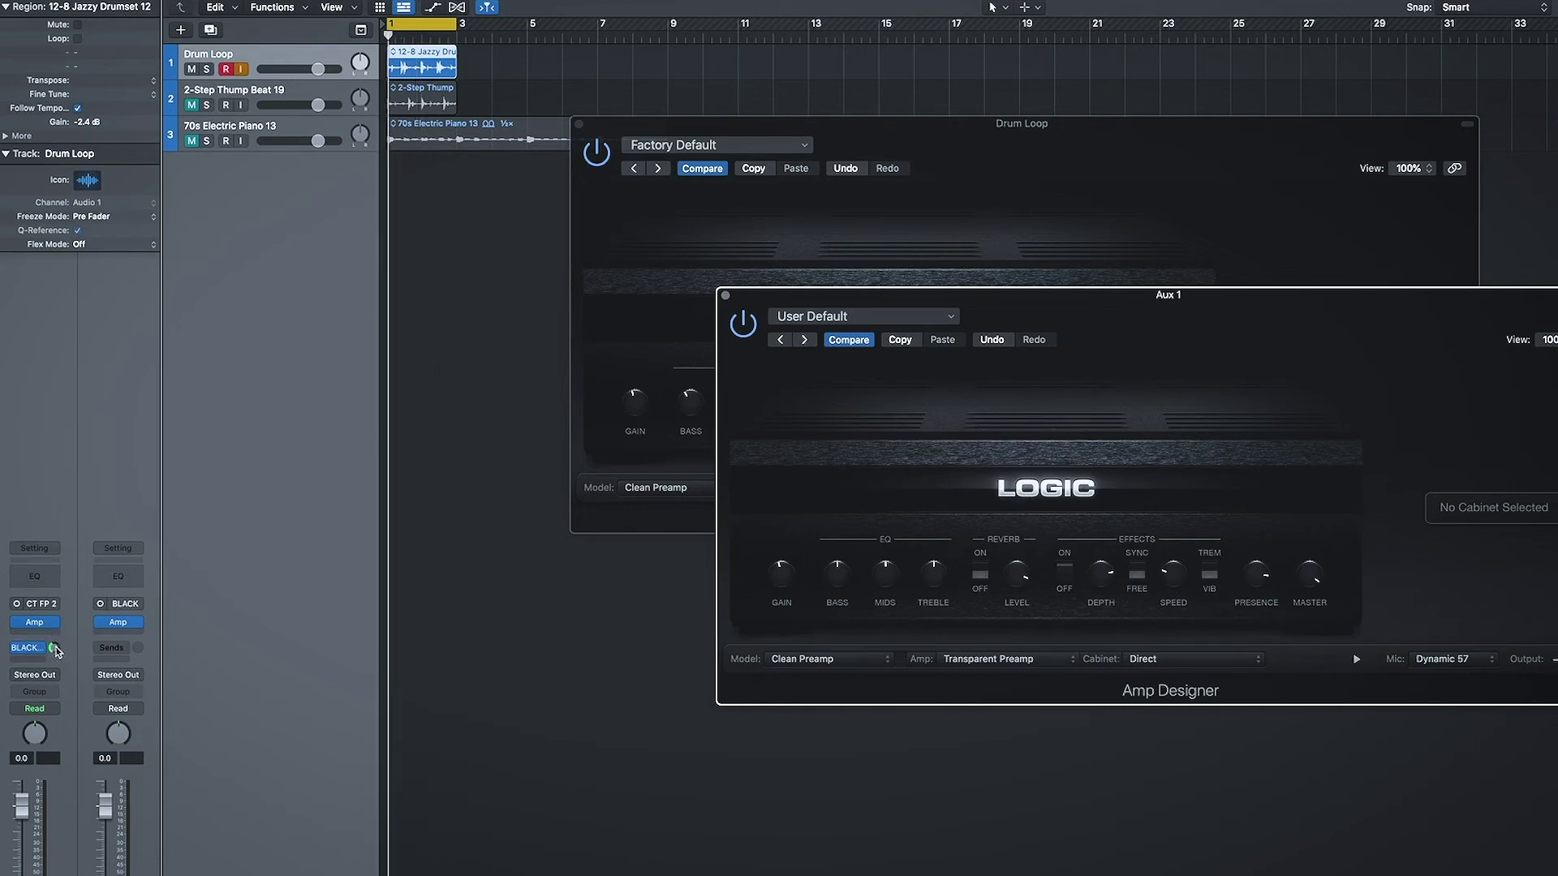
# Lower the Drum Loop's send to the BLACKHOLE aux to -13.0 dB
pyautogui.moveTo(55, 652)
pyautogui.mouseDown()
pyautogui.moveTo(53, 594)
pyautogui.moveTo(57, 734)
pyautogui.moveTo(54, 637)
pyautogui.moveTo(52, 665)
pyautogui.mouseUp()
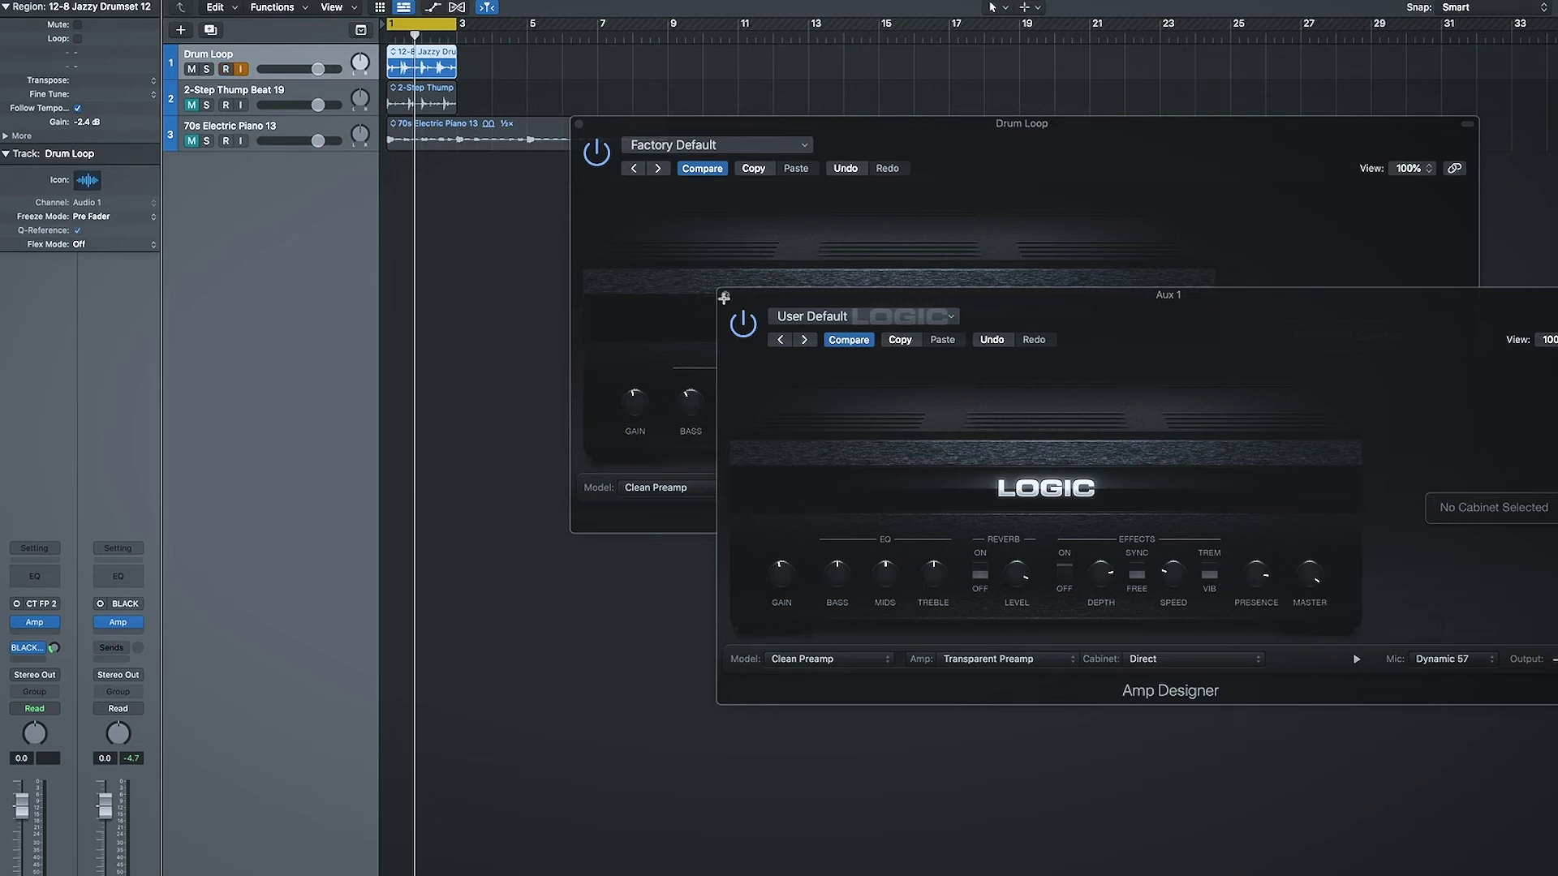
# Close the aux amp window, turn off the Drum Loop amp's reverb, start playback, and enable its effects
pyautogui.click(724, 296)
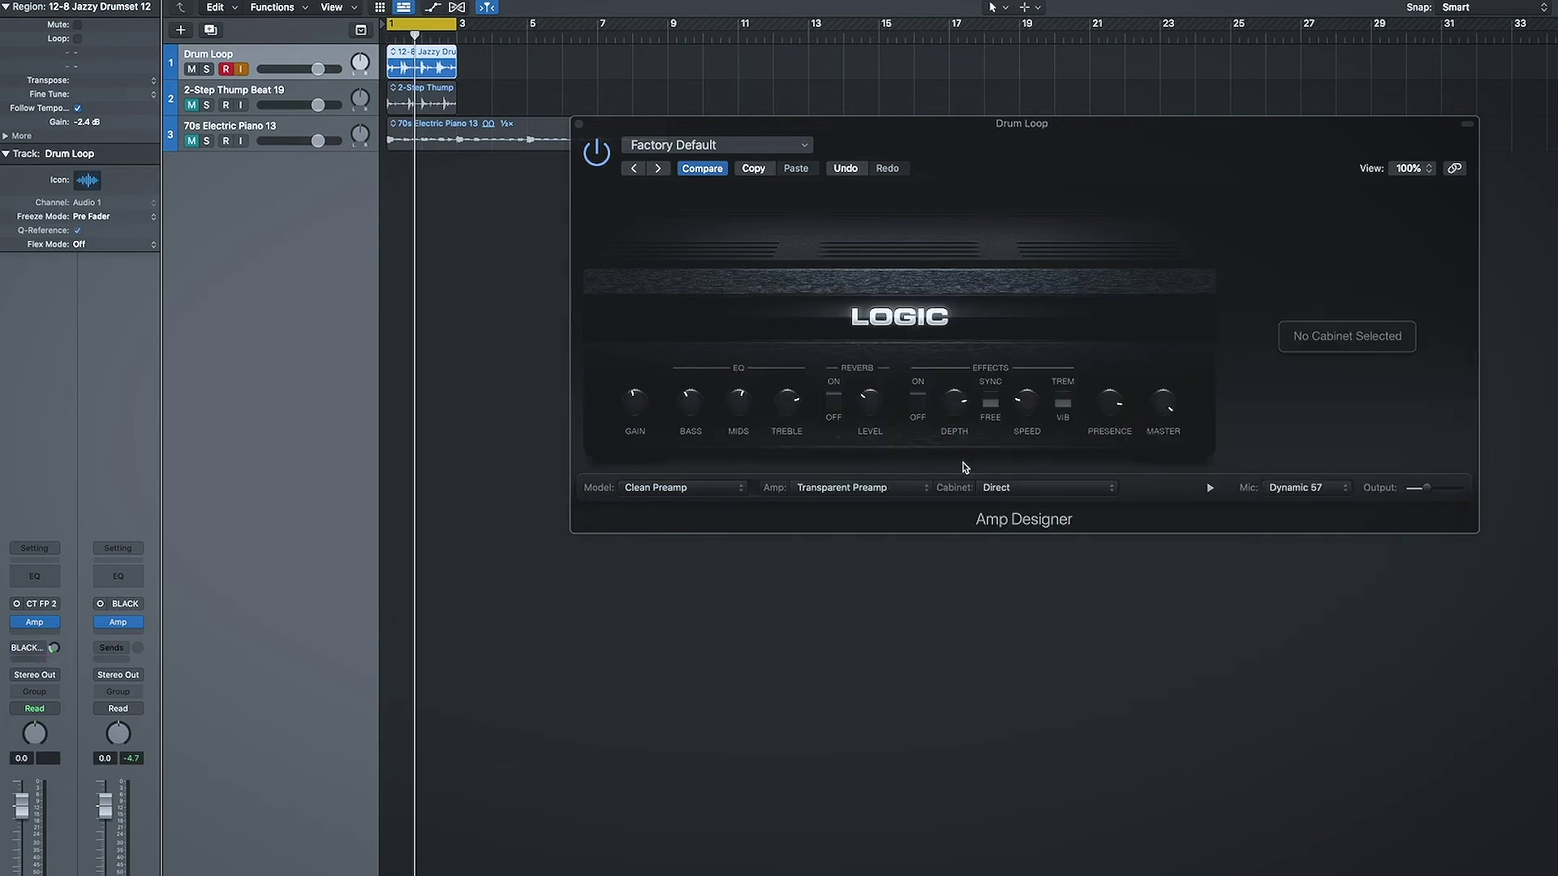
pyautogui.click(833, 401)
pyautogui.press('space')
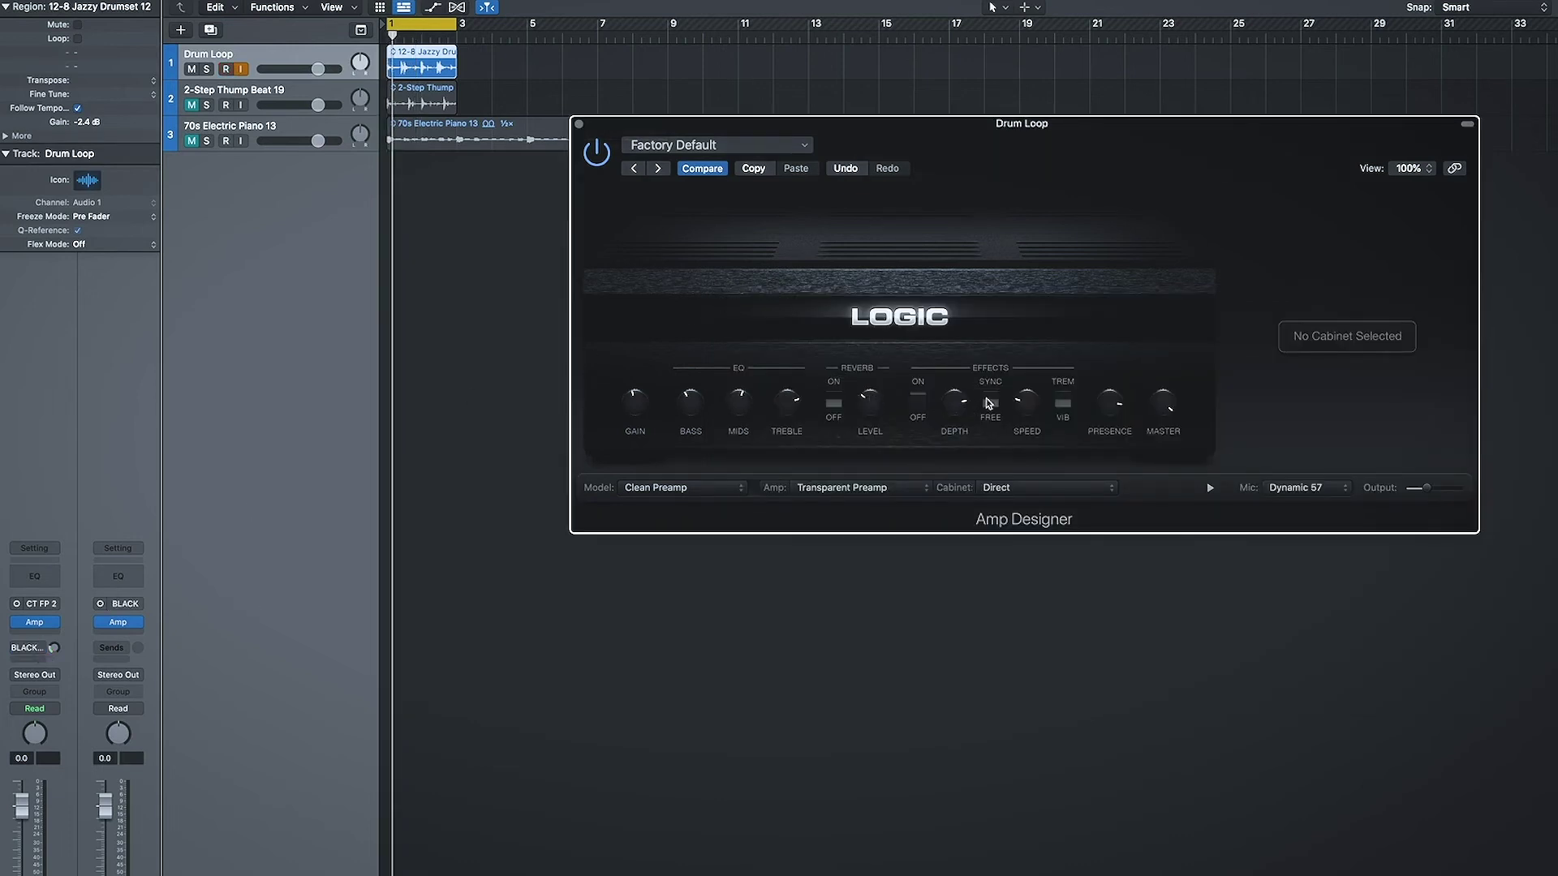
pyautogui.click(921, 399)
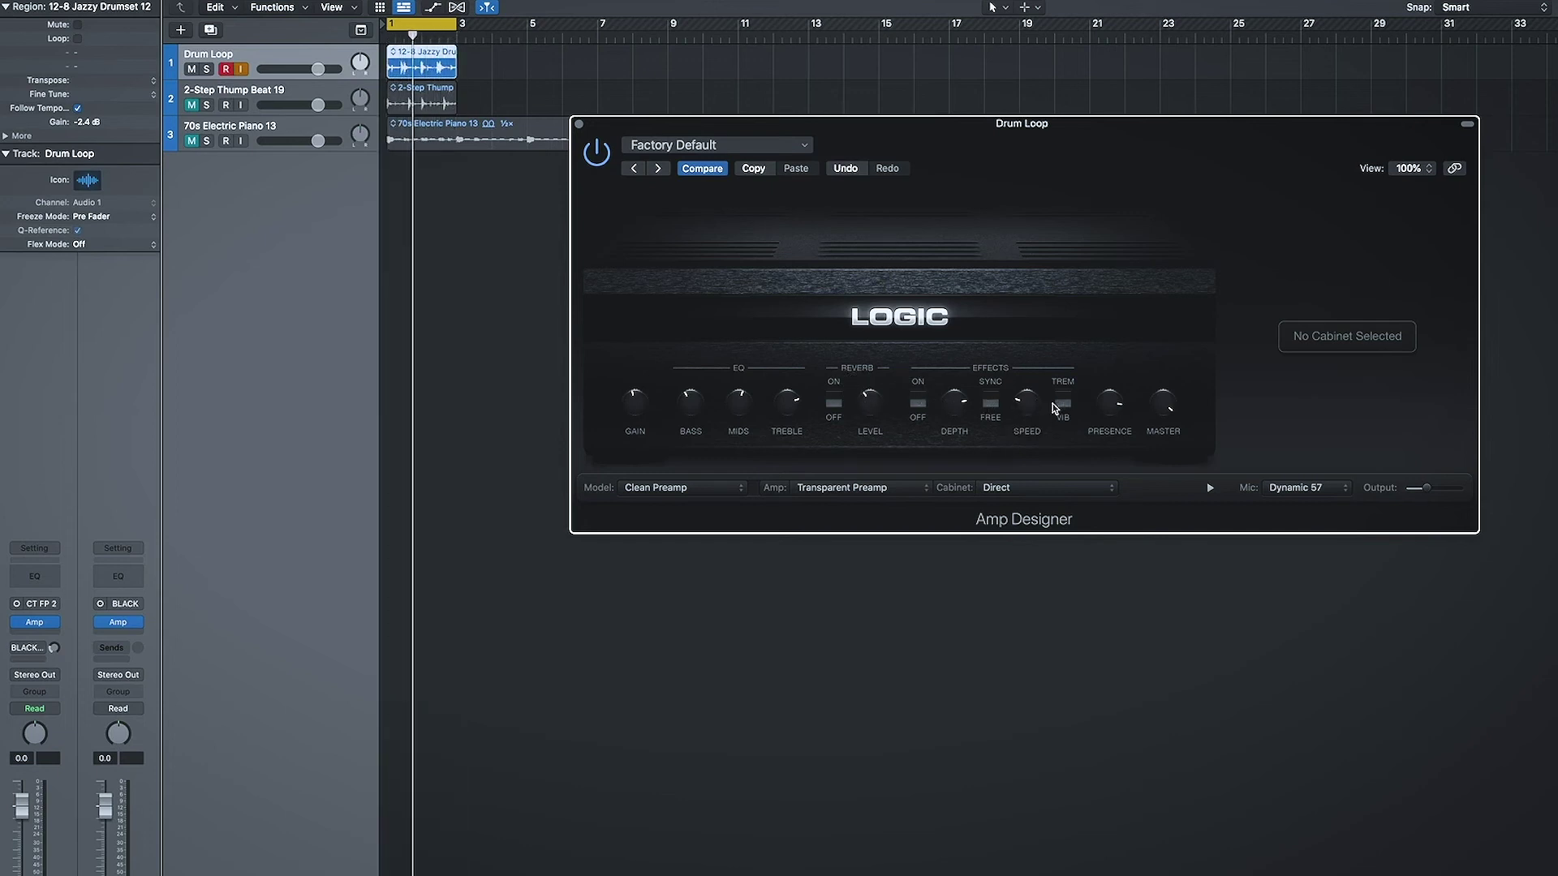
pyautogui.moveTo(1034, 408)
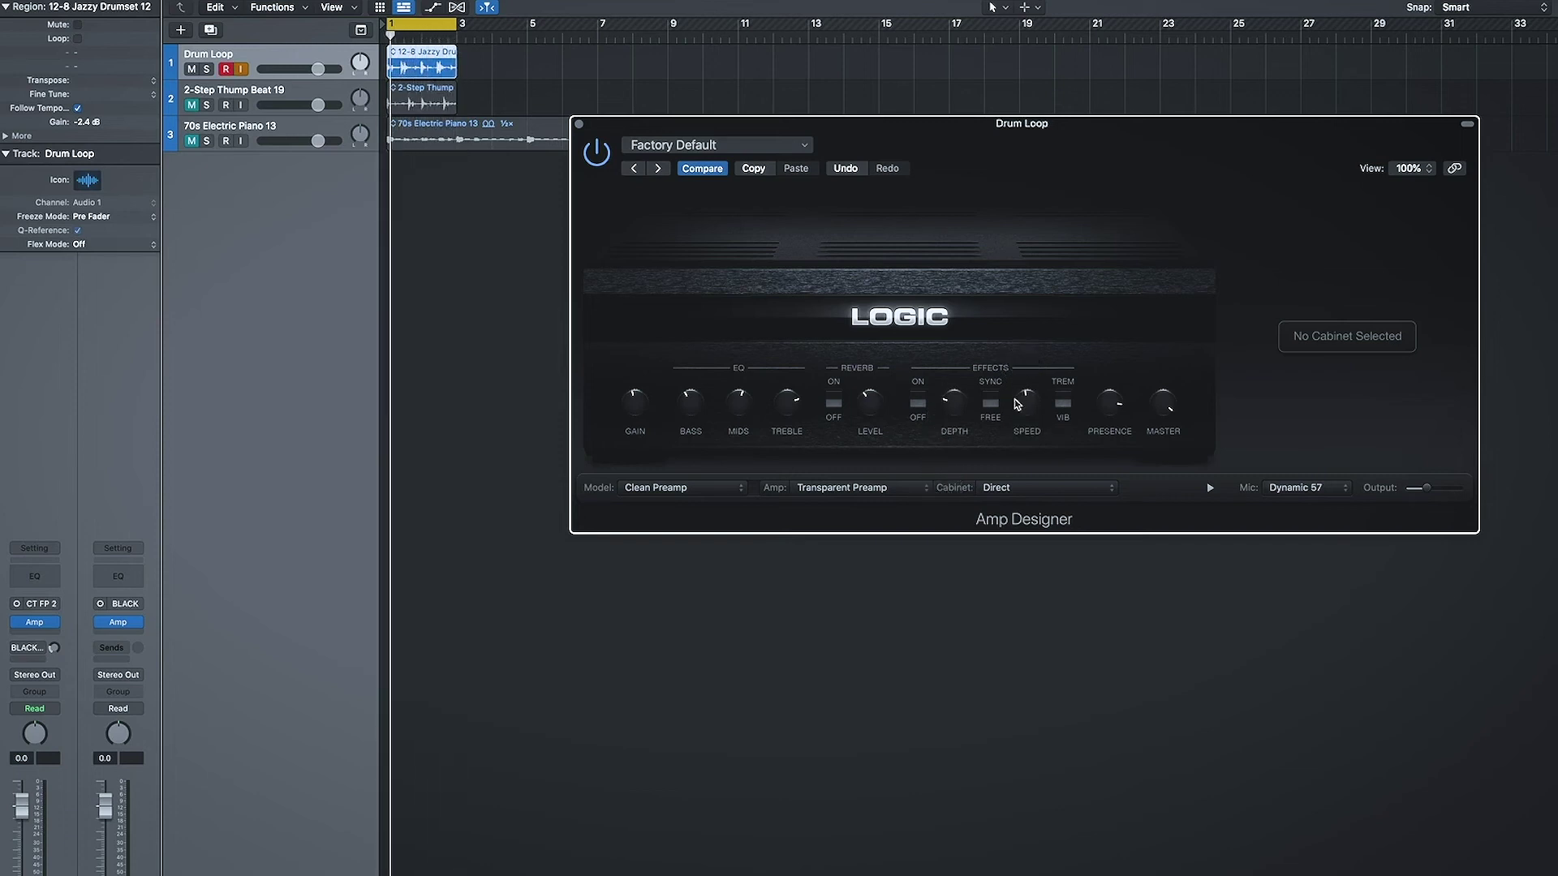
# Mute the Drum Loop track and select the 70s Electric Piano 13 track and its region
pyautogui.click(284, 130)
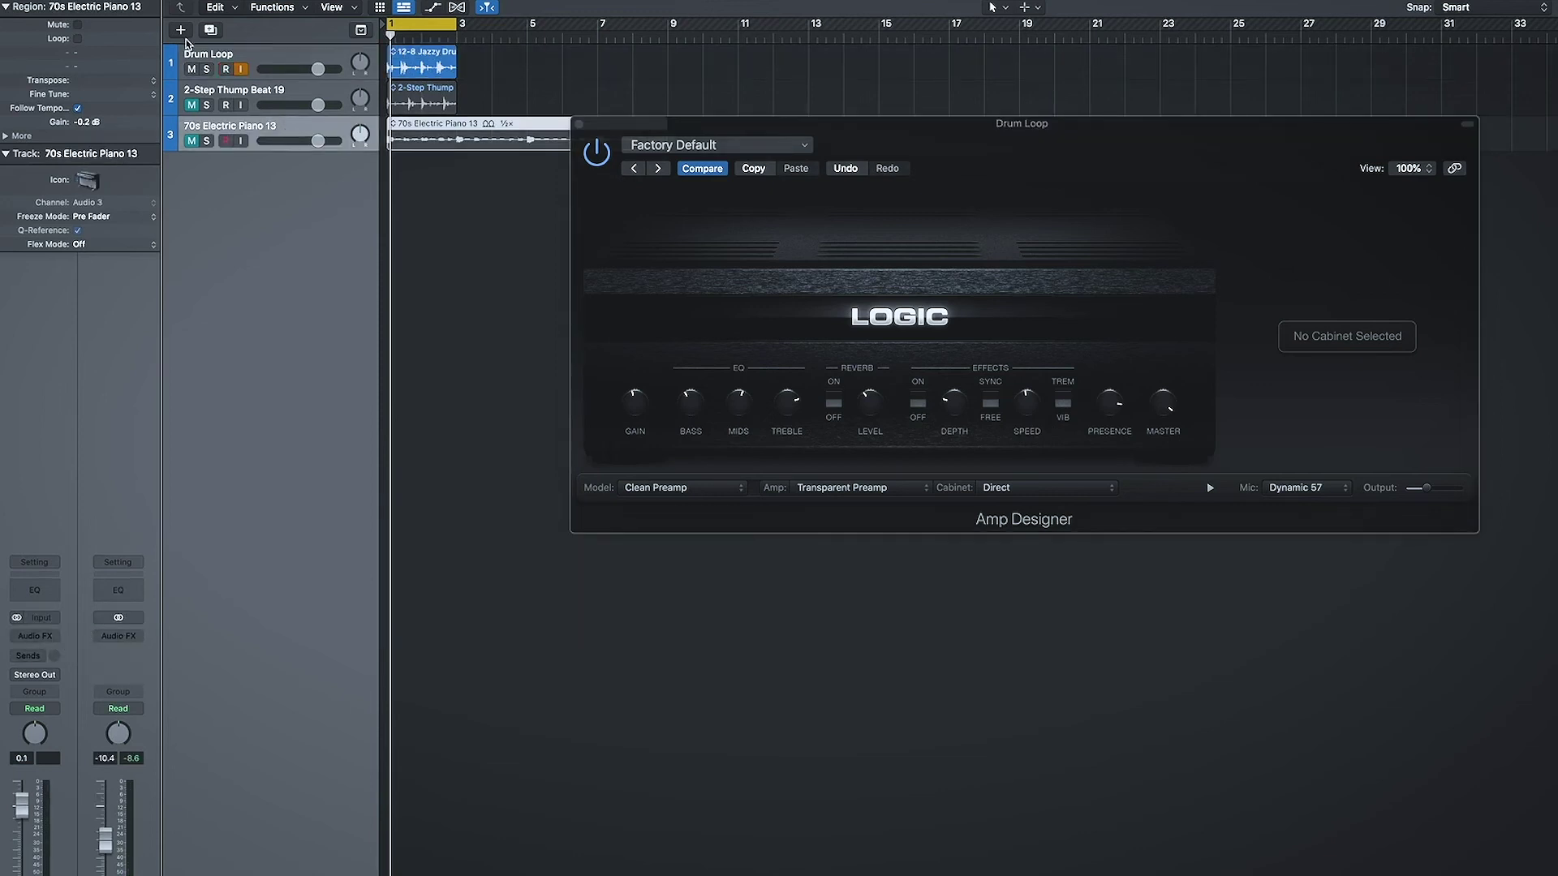
pyautogui.click(193, 68)
pyautogui.click(207, 142)
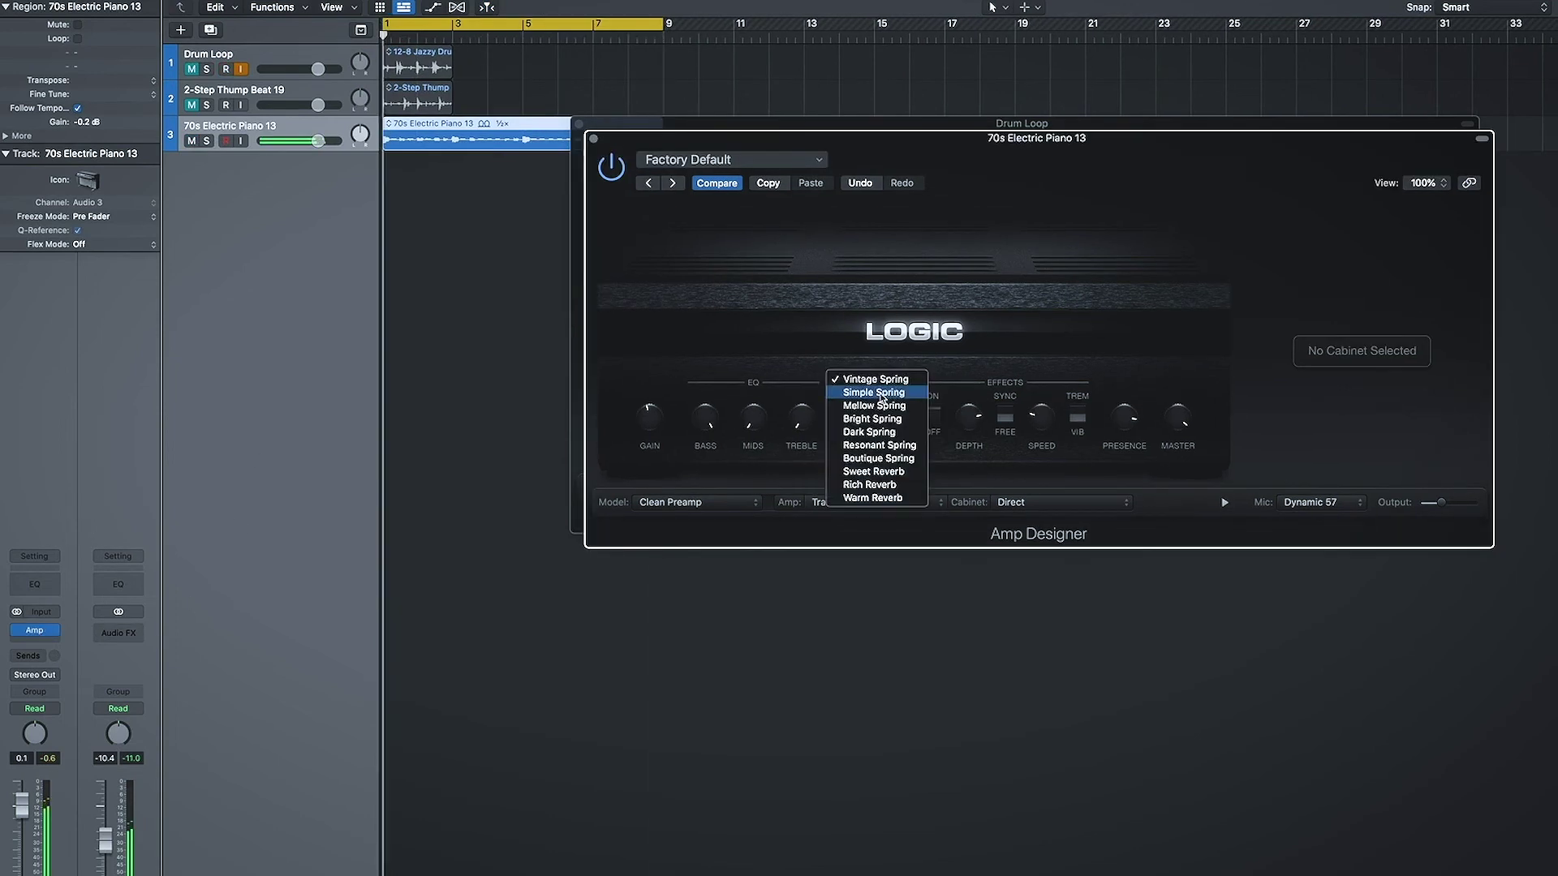
# Add Amp Designer to the electric piano, lower effect depth, set speed to 1/16d, and re-enable it
pyautogui.click(889, 406)
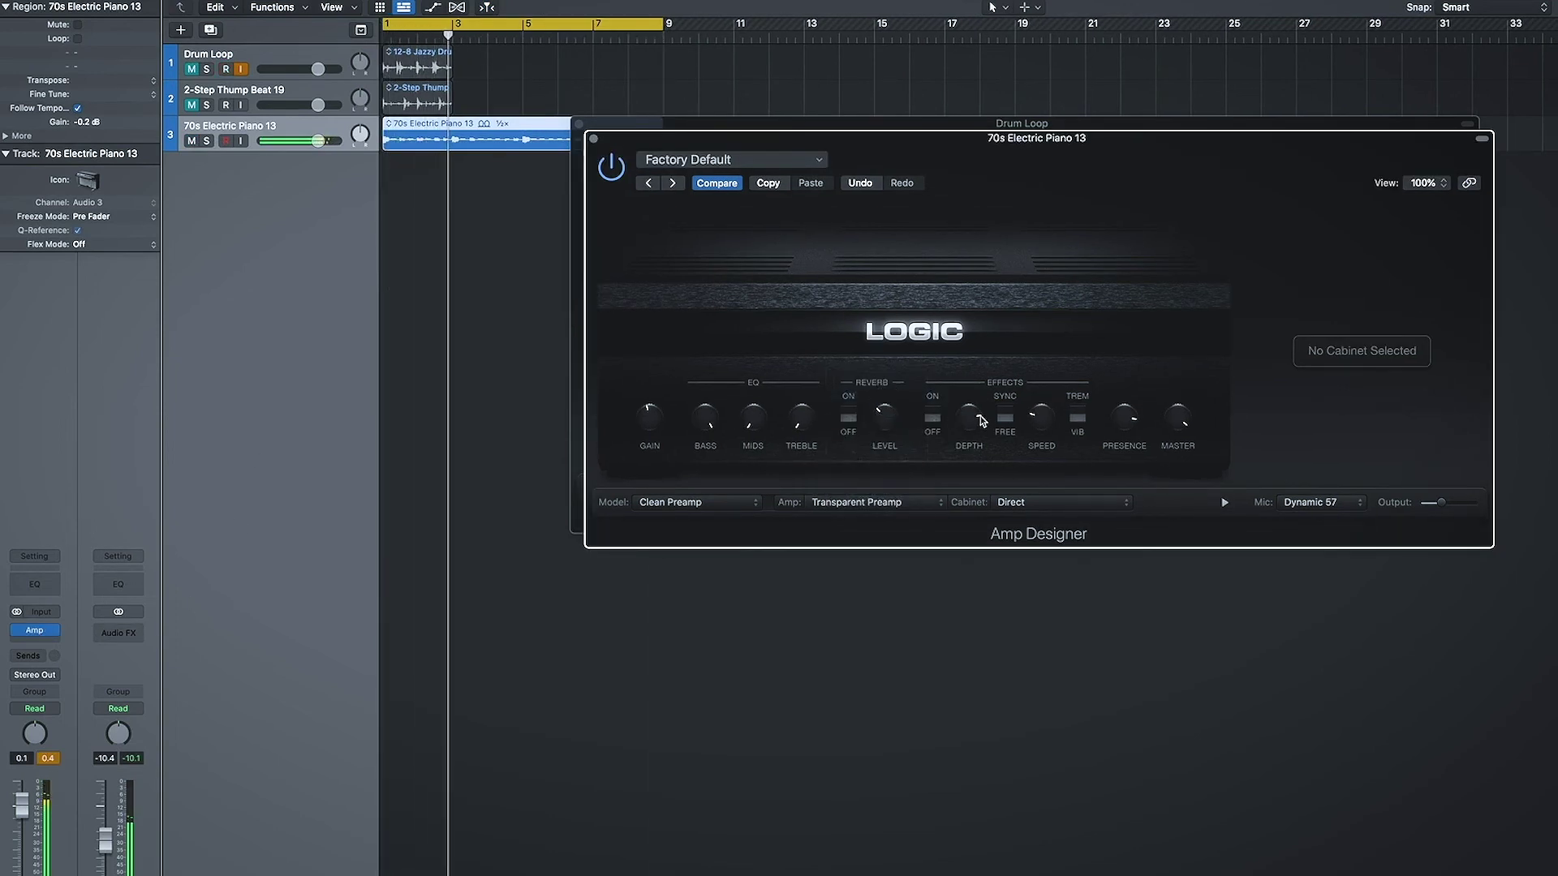
pyautogui.moveTo(972, 444); pyautogui.dragTo(970, 484)
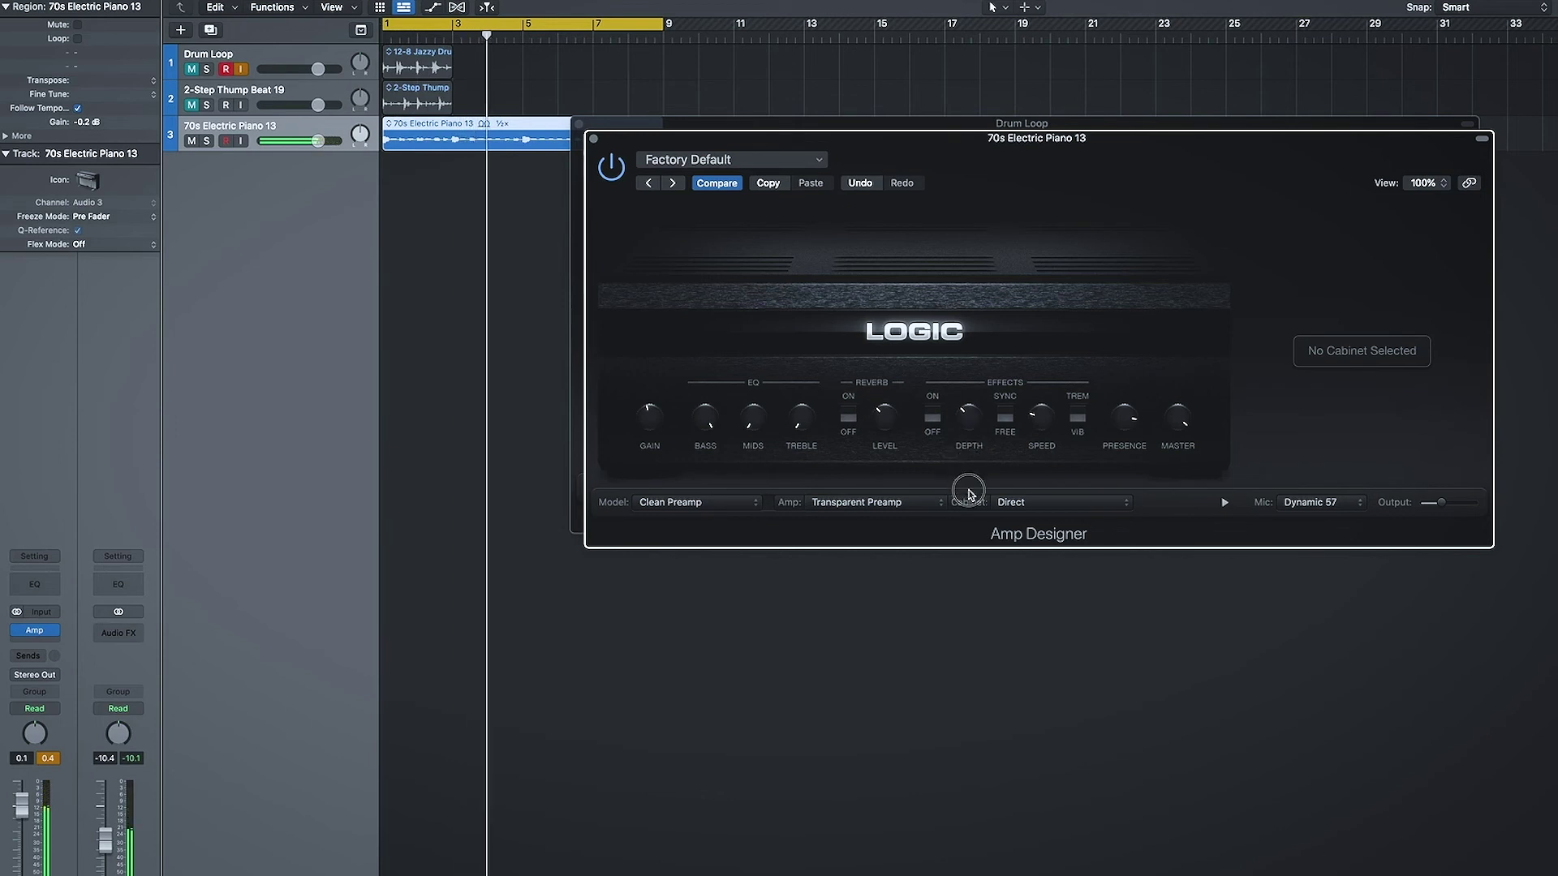
pyautogui.moveTo(1049, 443); pyautogui.dragTo(1043, 397)
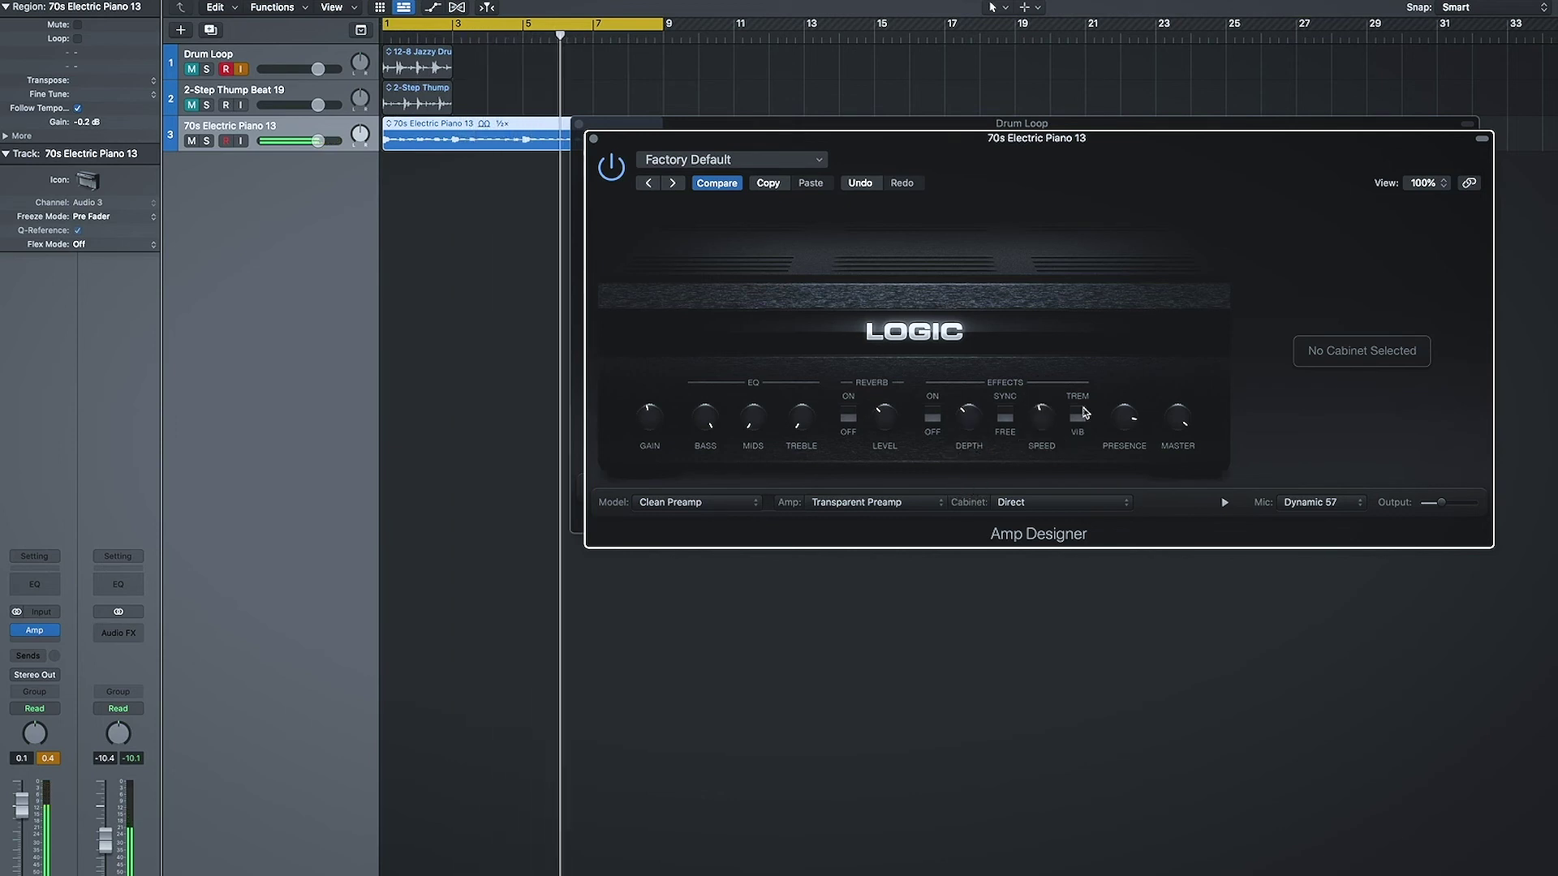
pyautogui.click(613, 168)
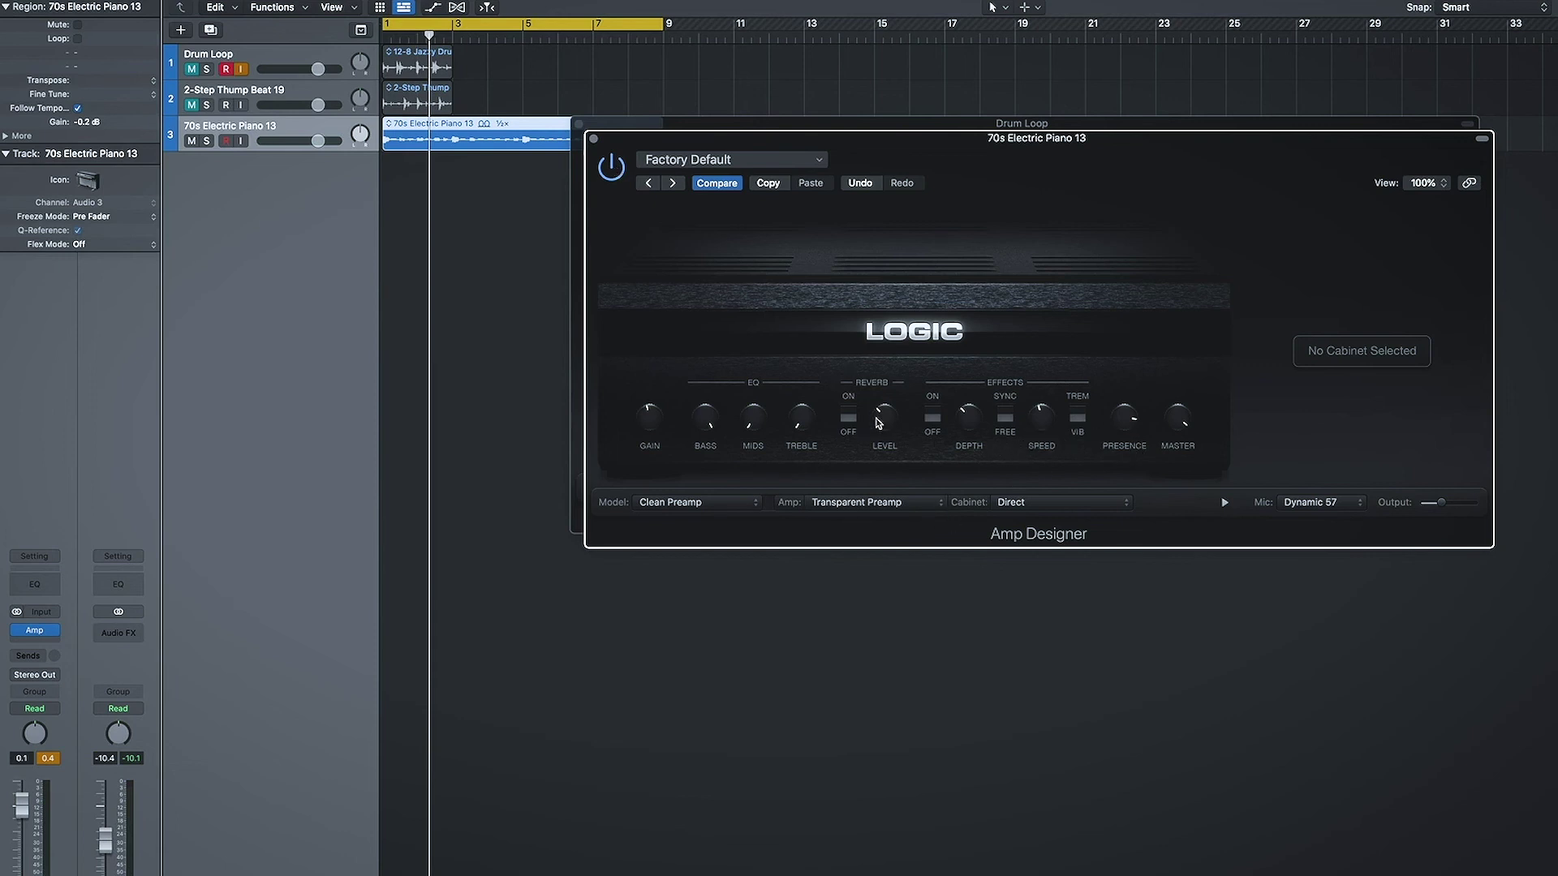
# With playback running, try the U.S. Classic EQ model, then settle on Vintage
pyautogui.press('space')
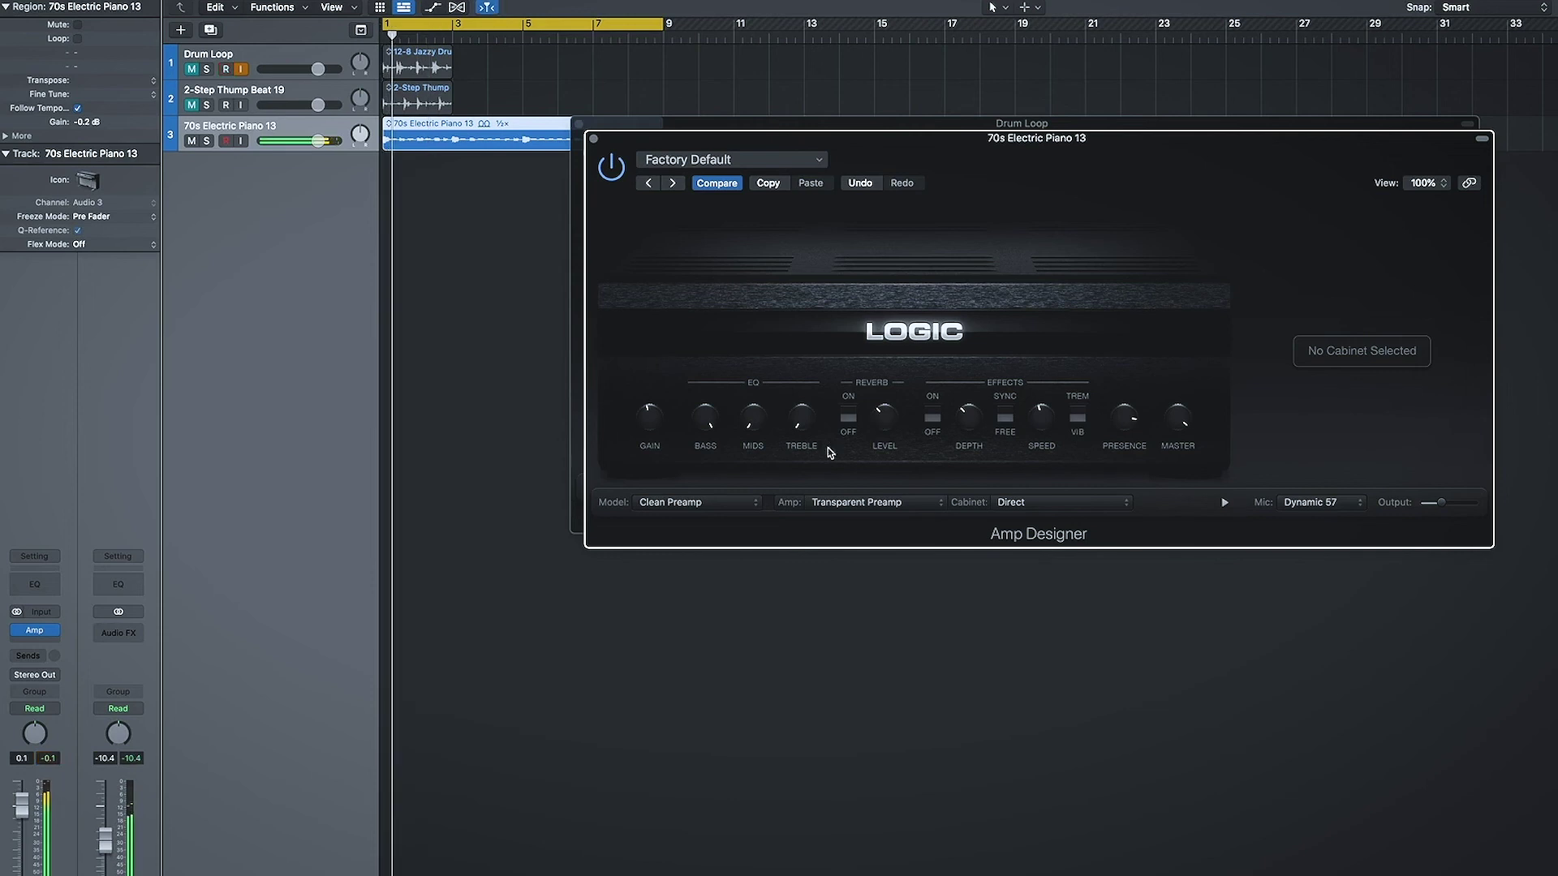
pyautogui.click(753, 355)
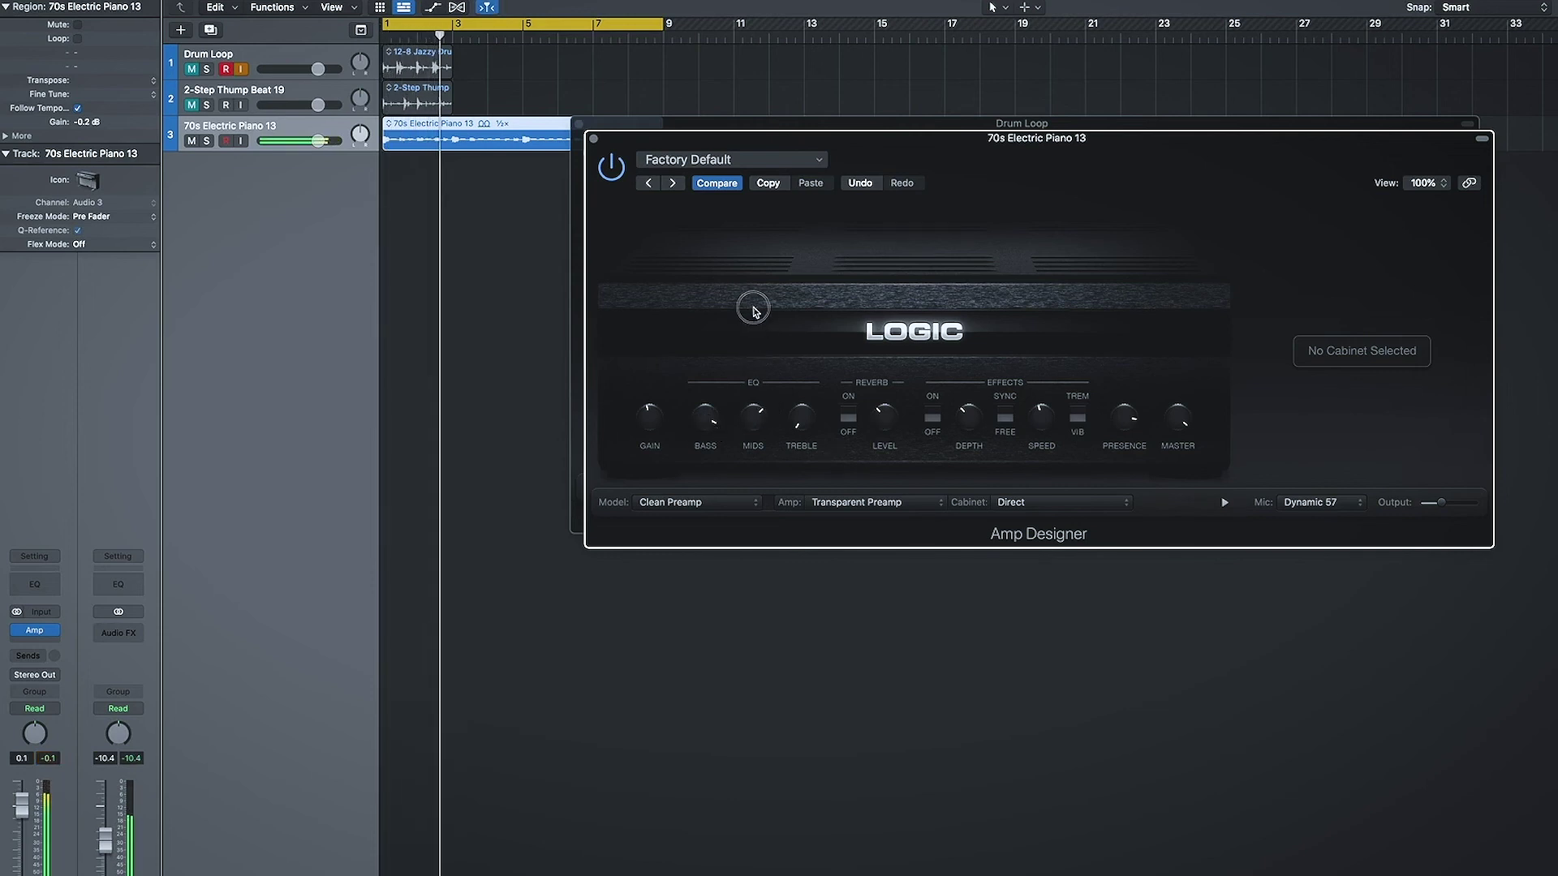
pyautogui.click(754, 379)
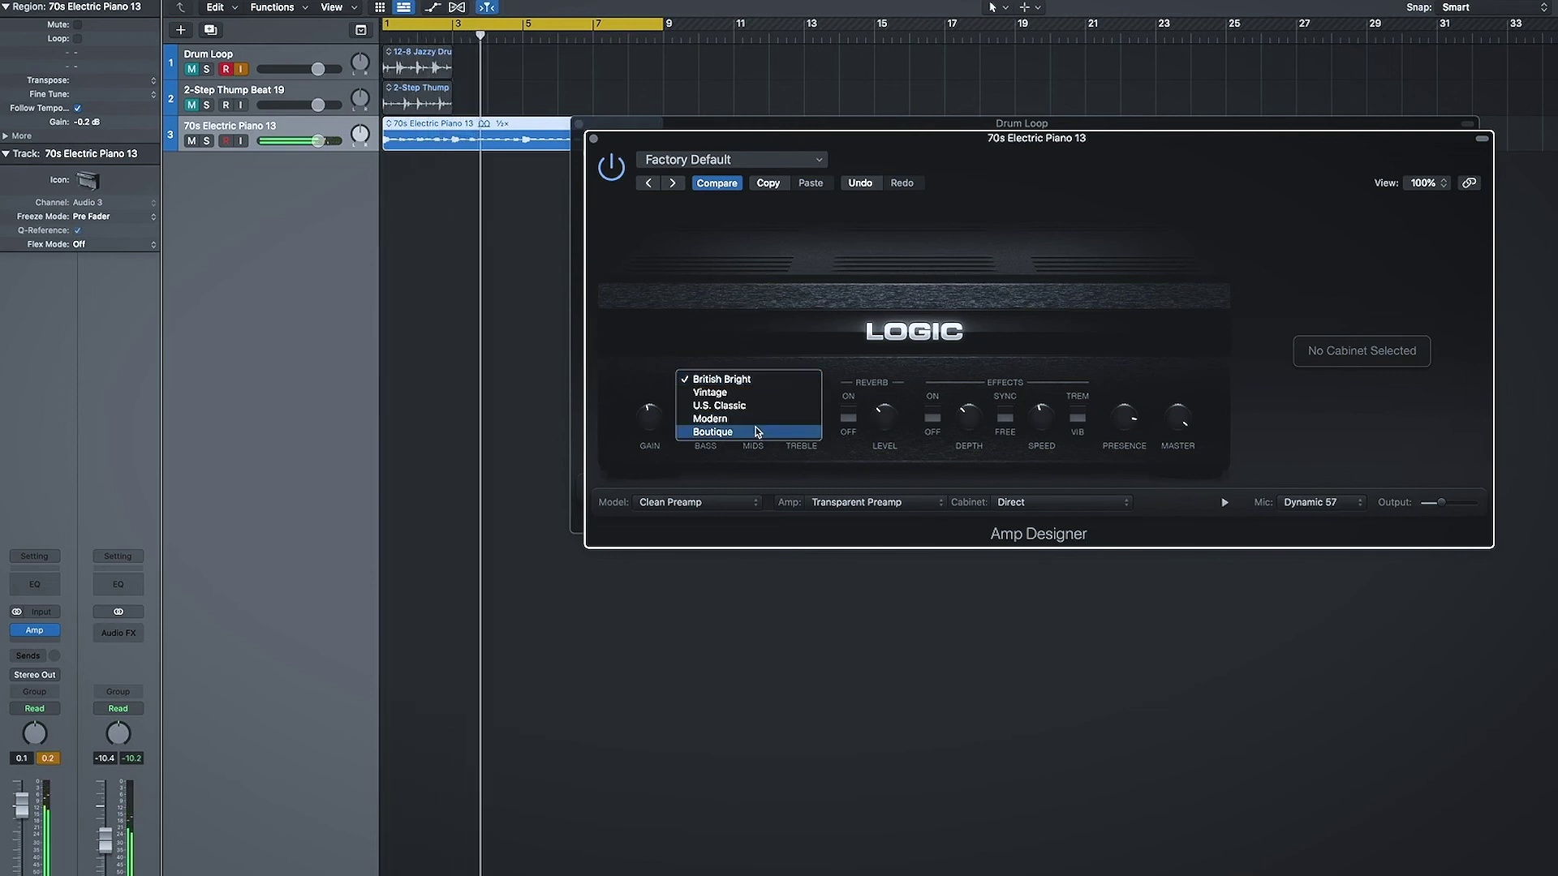
pyautogui.click(757, 405)
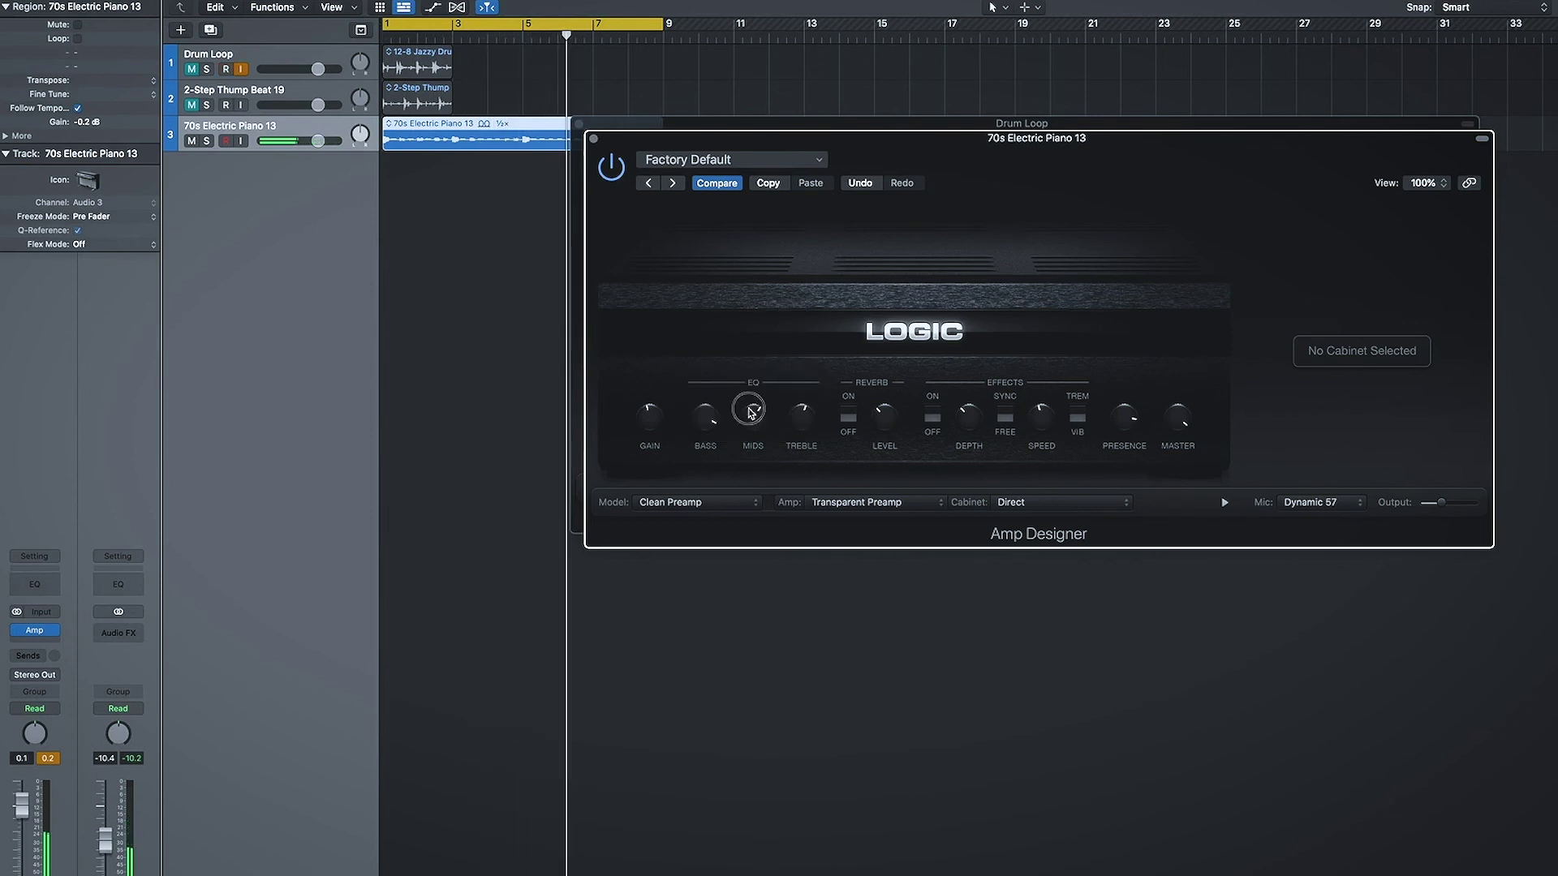
pyautogui.click(753, 380)
pyautogui.click(755, 367)
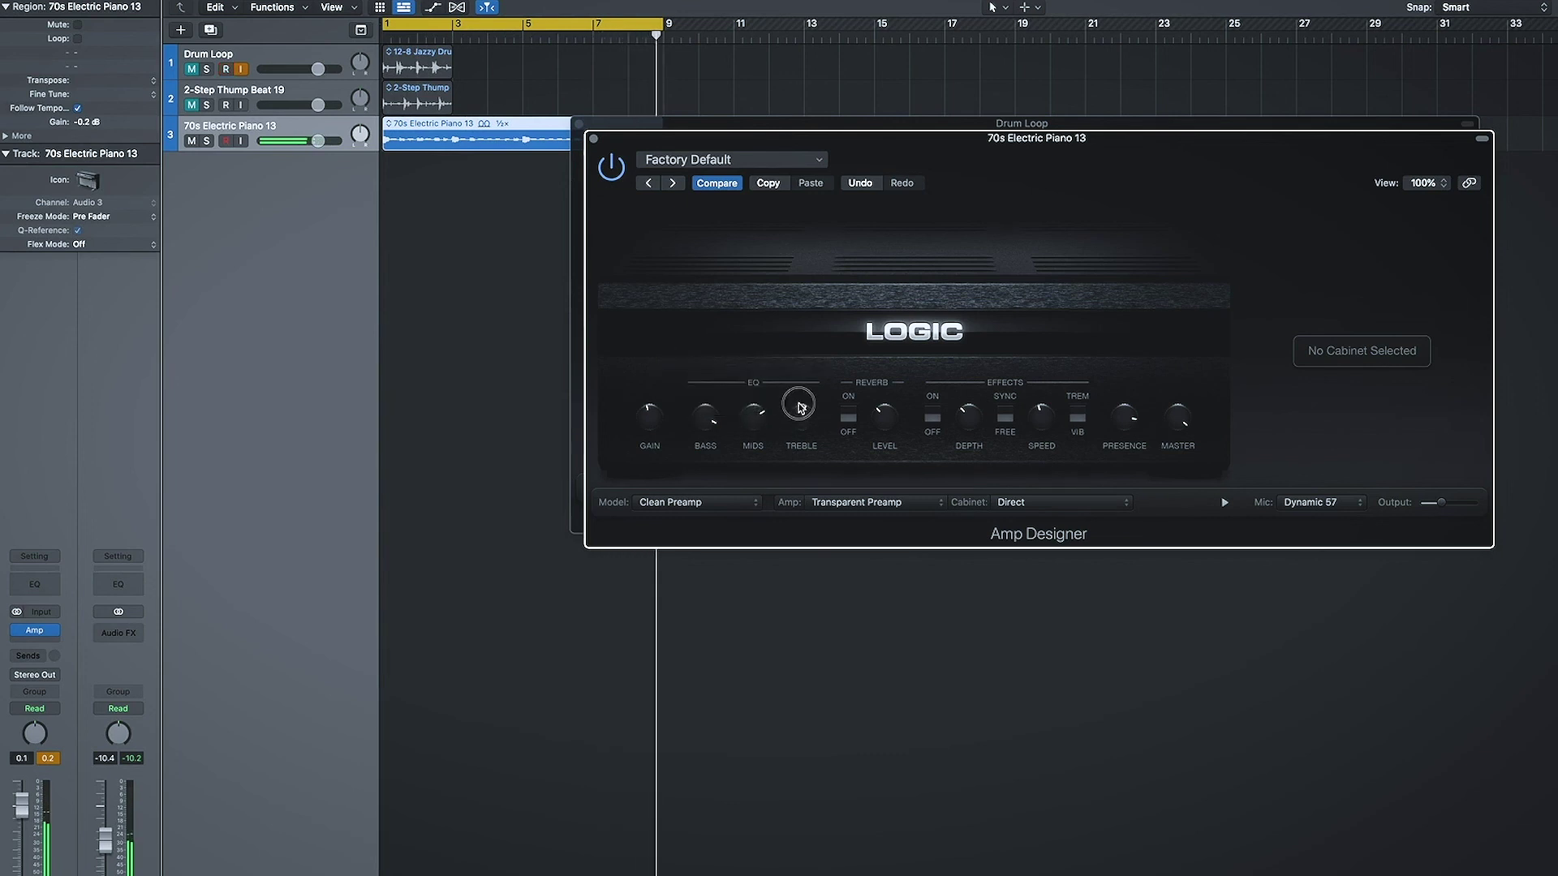
# Raise the amp gain, switch the reverb to Sweet Reverb, and lower its level slightly
pyautogui.moveTo(649, 431); pyautogui.dragTo(647, 423)
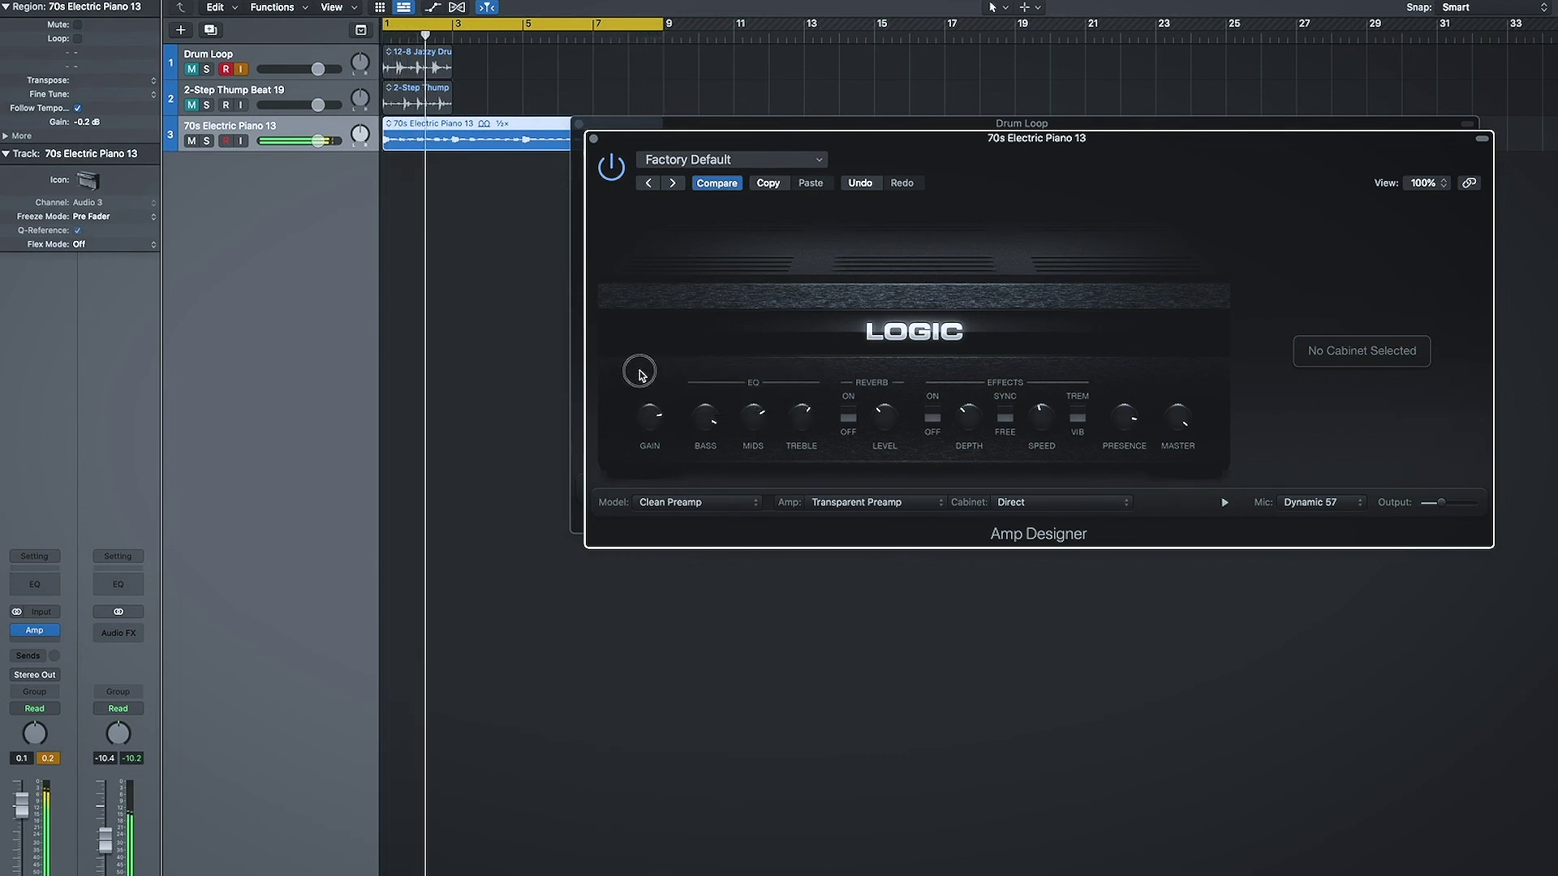
pyautogui.click(881, 378)
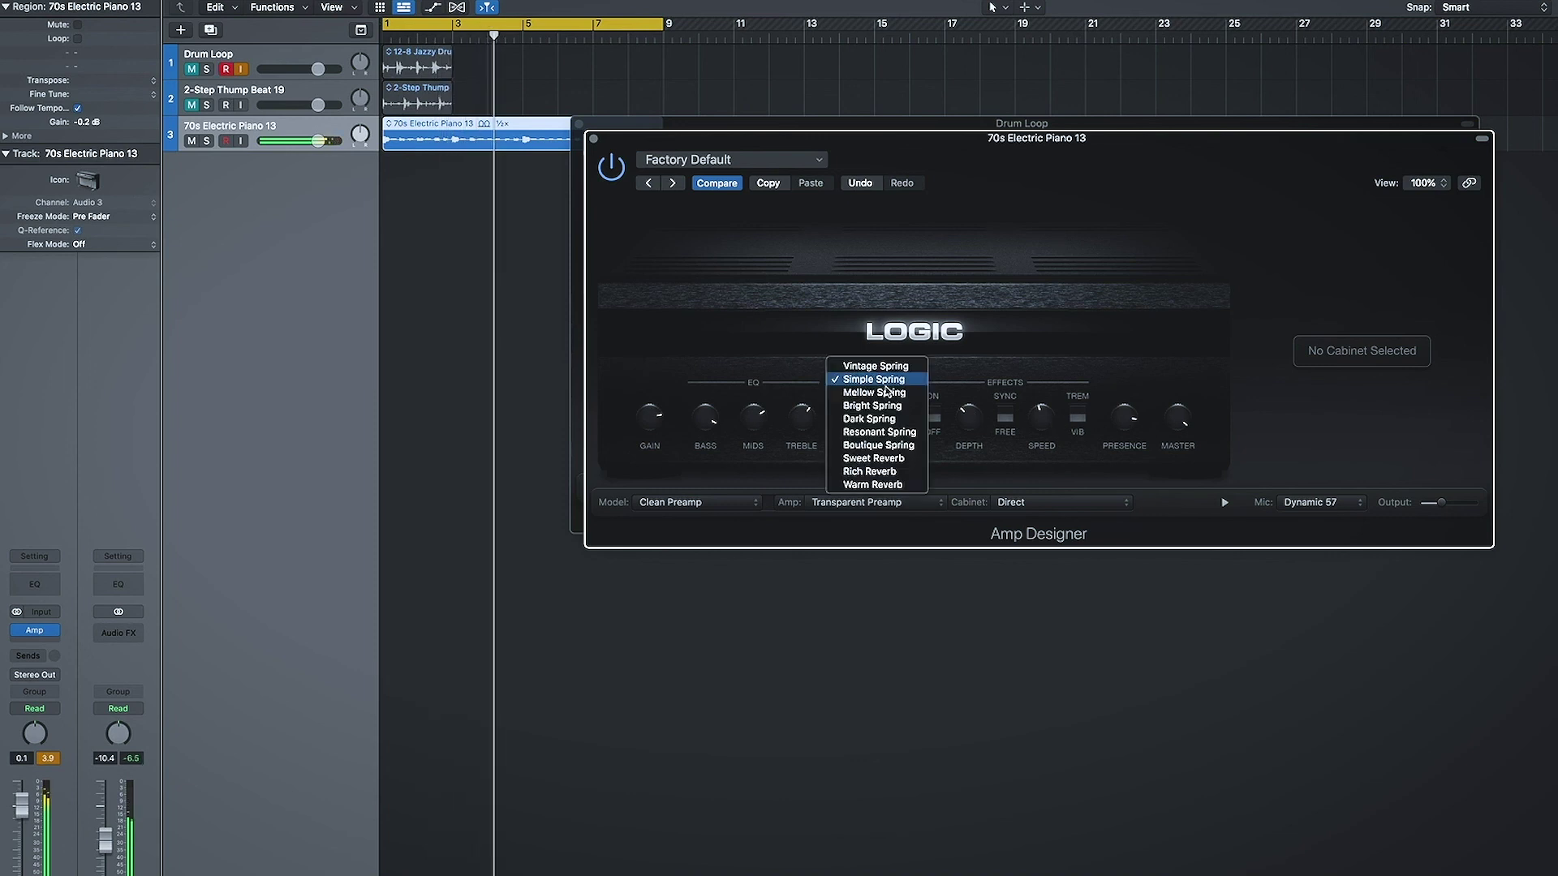
pyautogui.click(899, 463)
pyautogui.moveTo(882, 433); pyautogui.dragTo(883, 459)
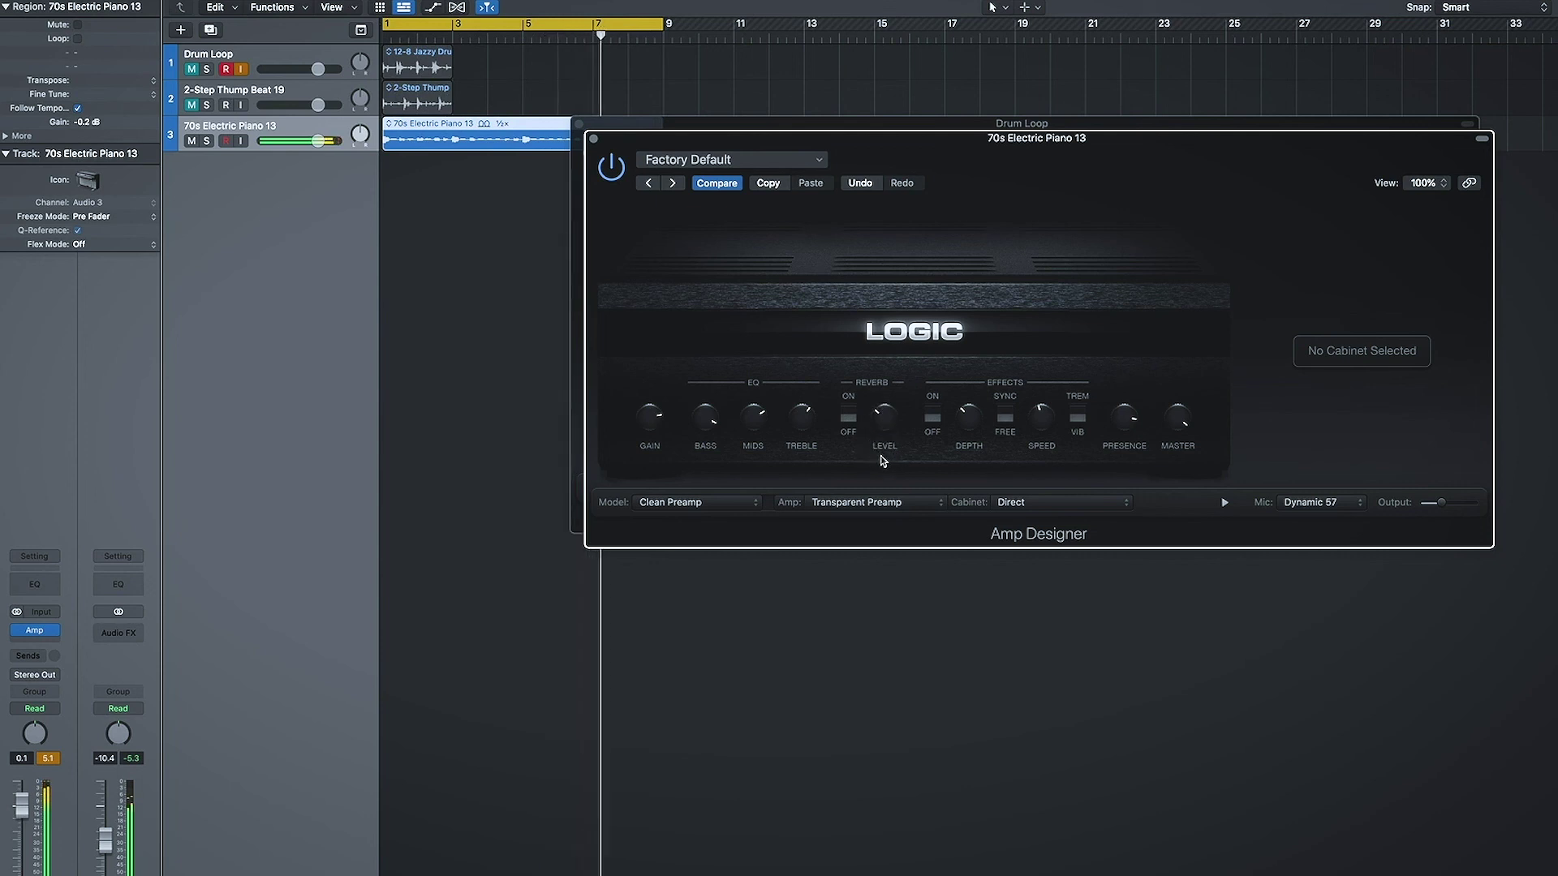
pyautogui.click(779, 384)
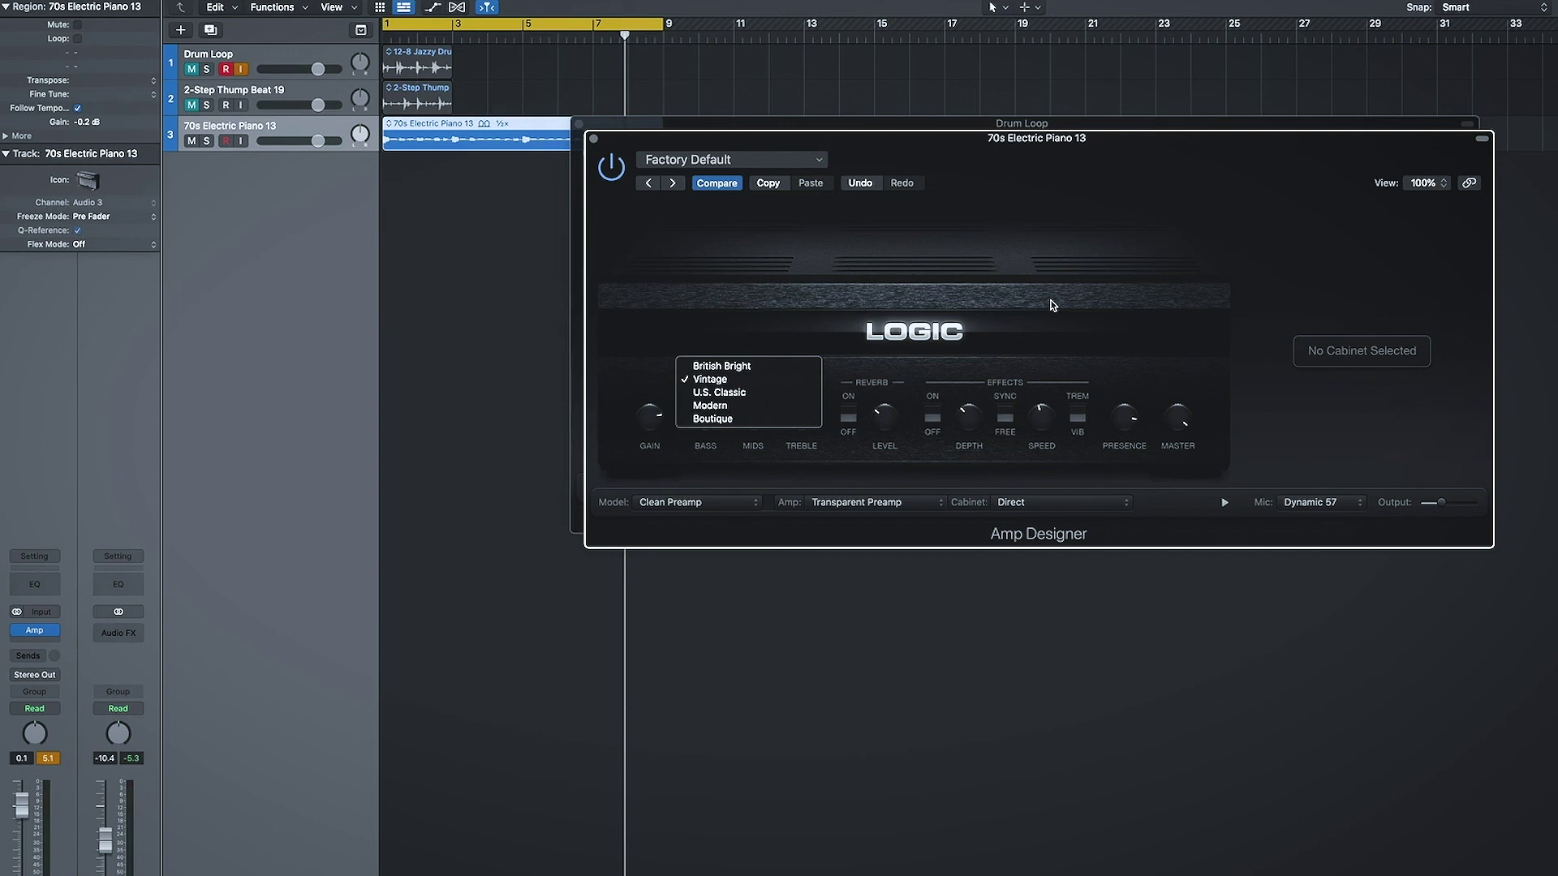
pyautogui.click(933, 312)
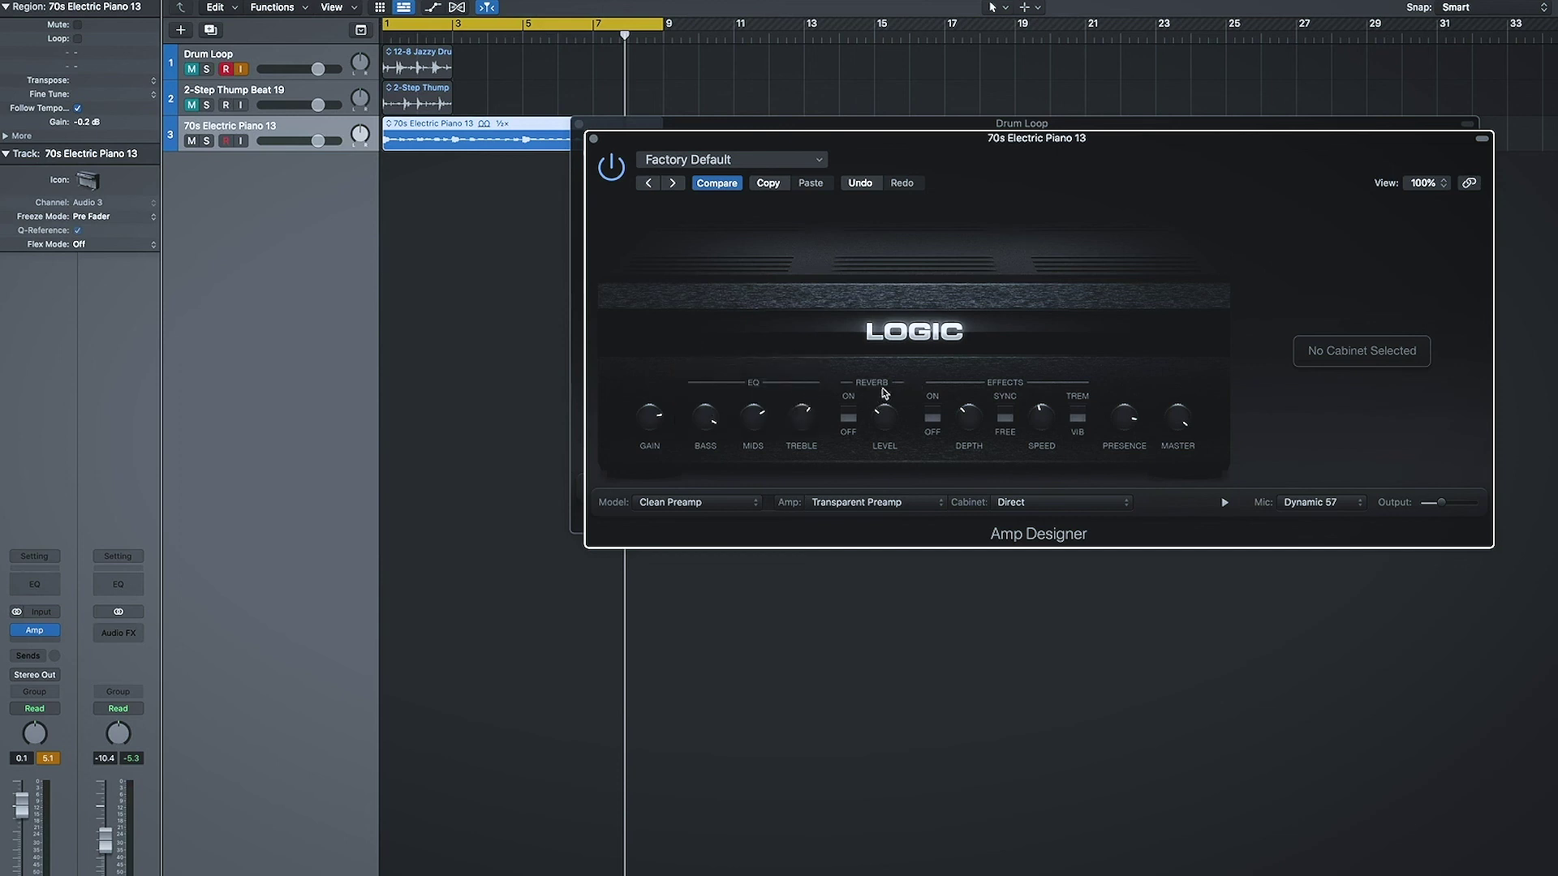